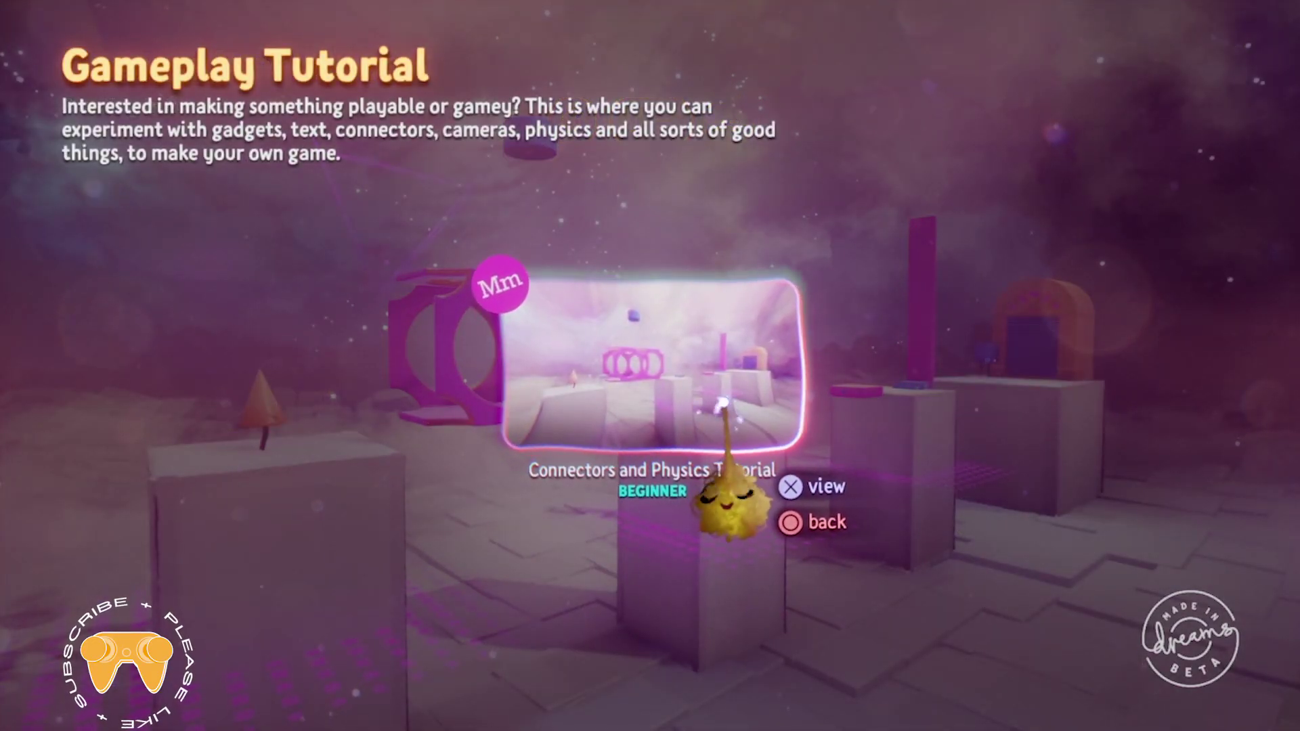
- Open the beginner-level Connectors and Physics Tutorial and start it at step 1
left_click(723, 405)
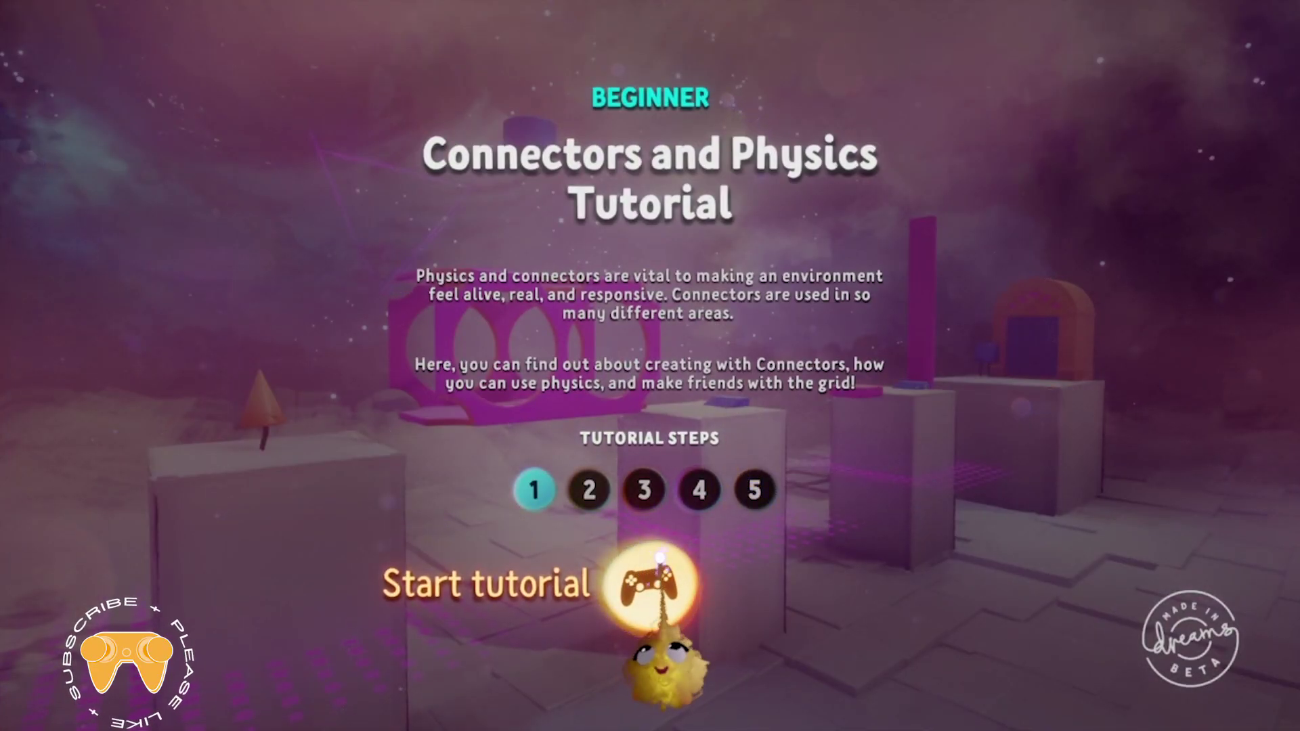
left_click(649, 587)
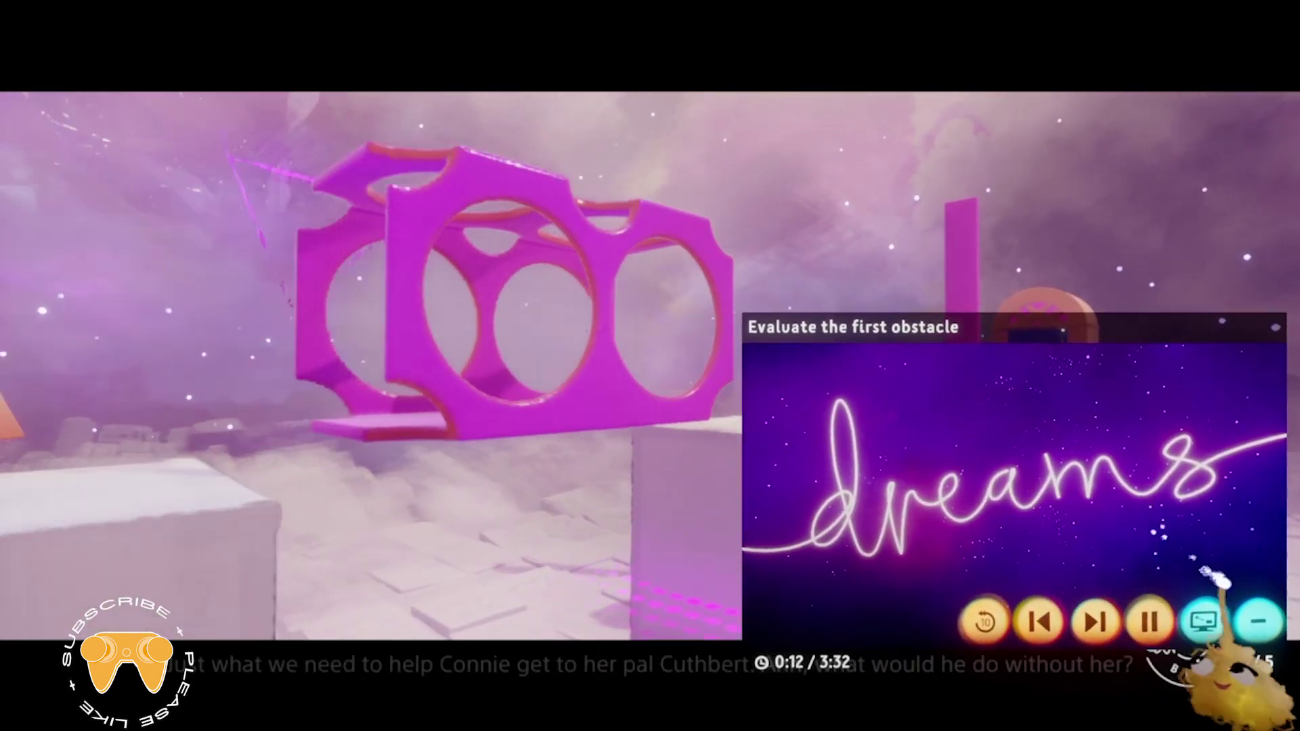
- Hide and restore the tutorial video, and read the step instructions on Tweaking and Moveability
left_click(1255, 624)
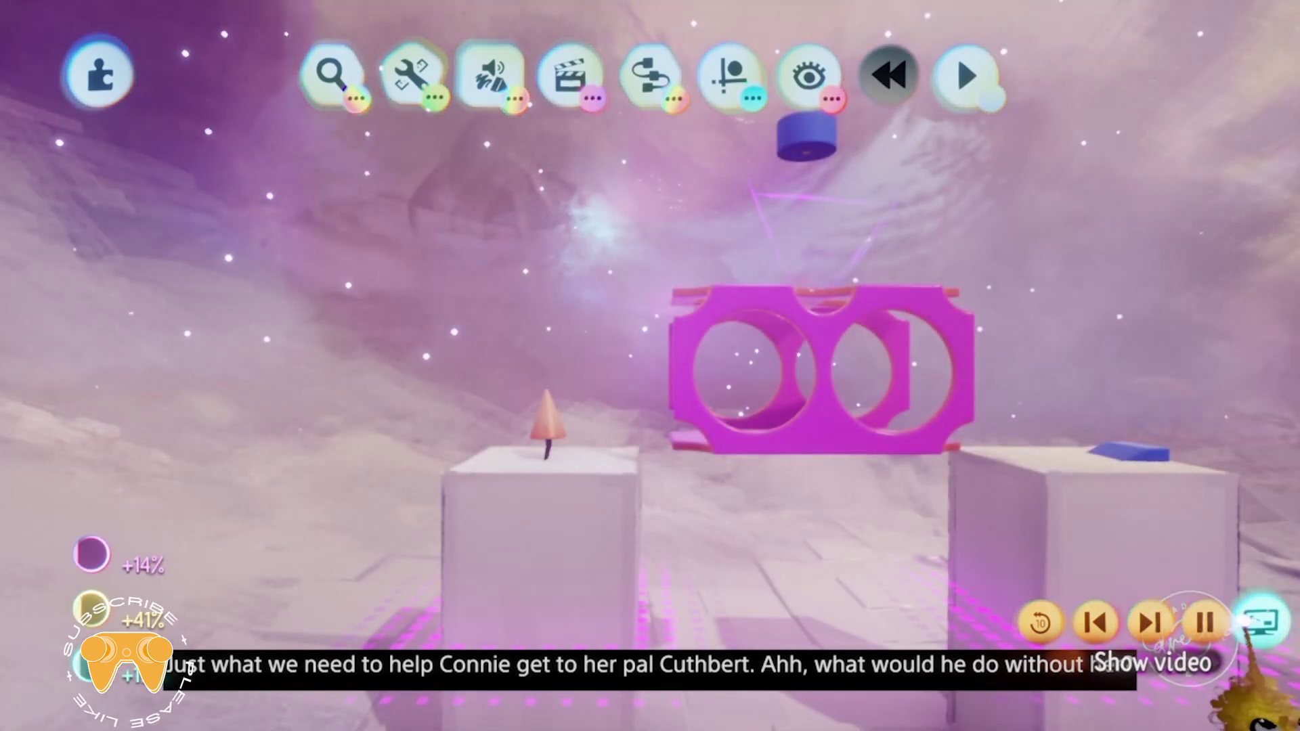
left_click(1251, 621)
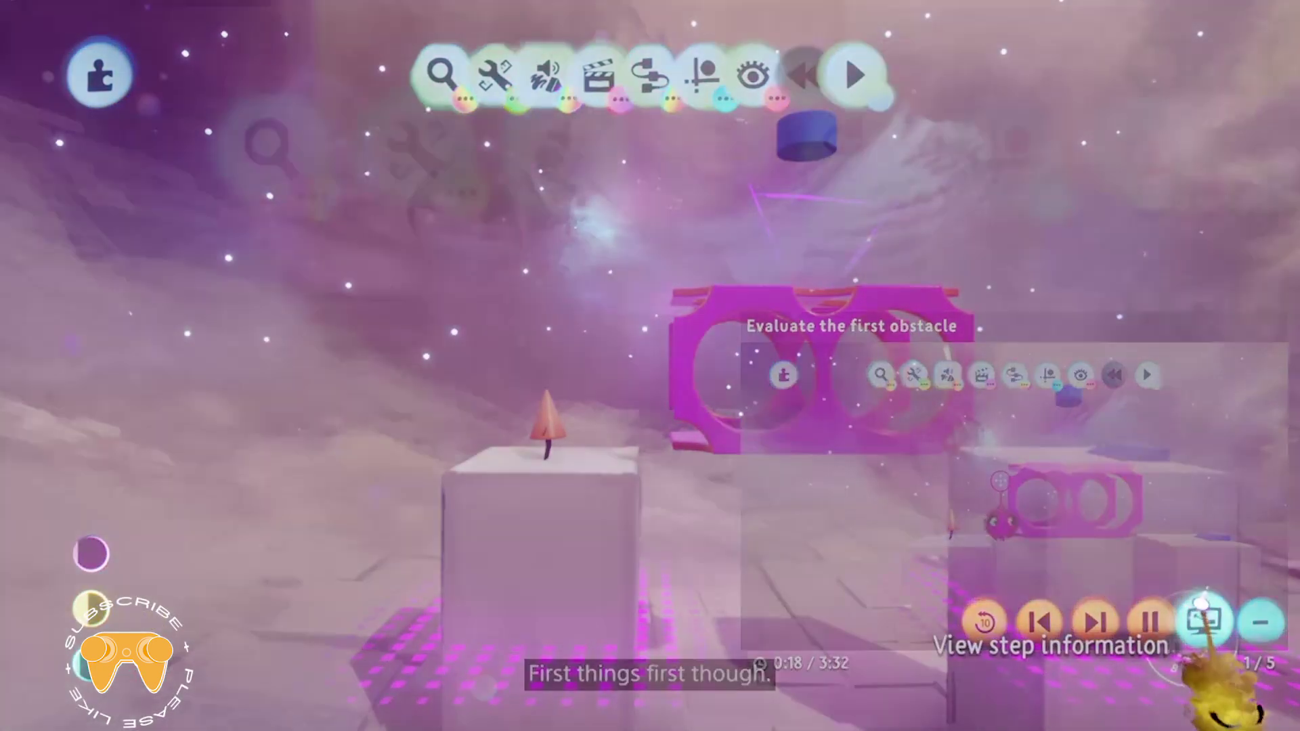
left_click(1203, 618)
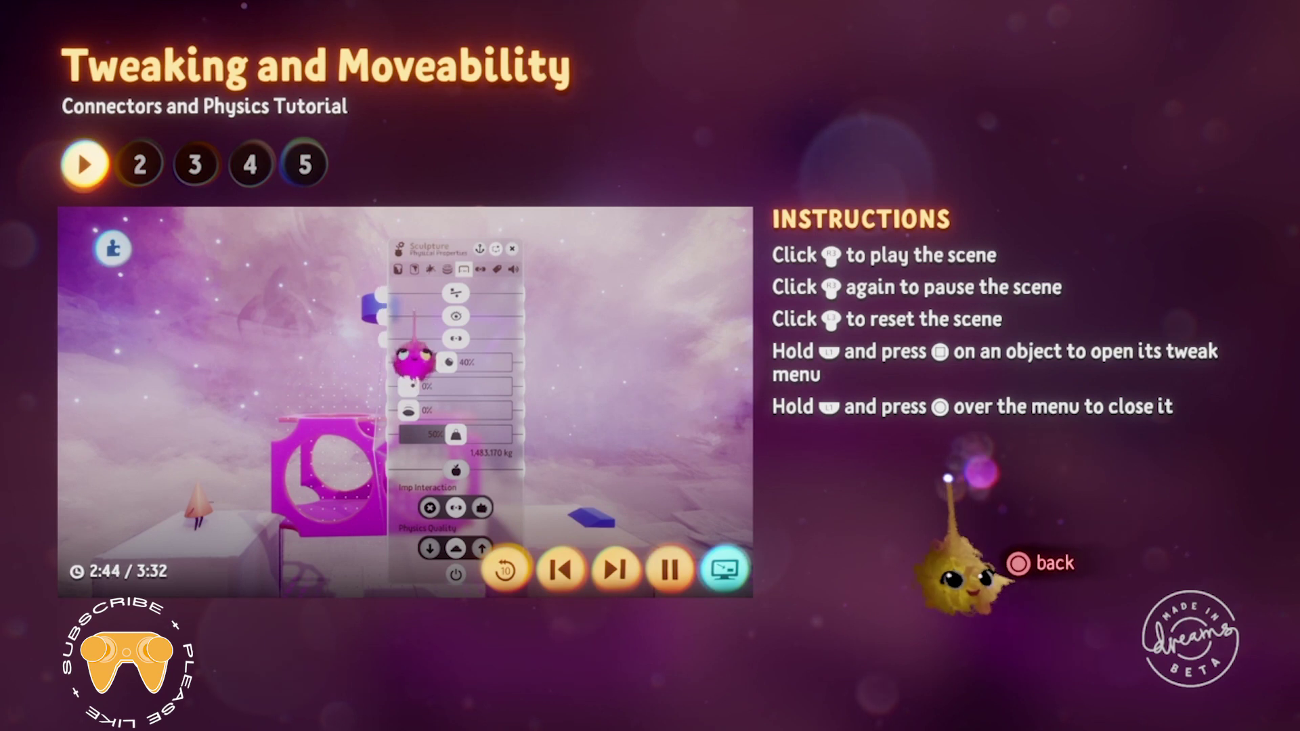
key("Escape")
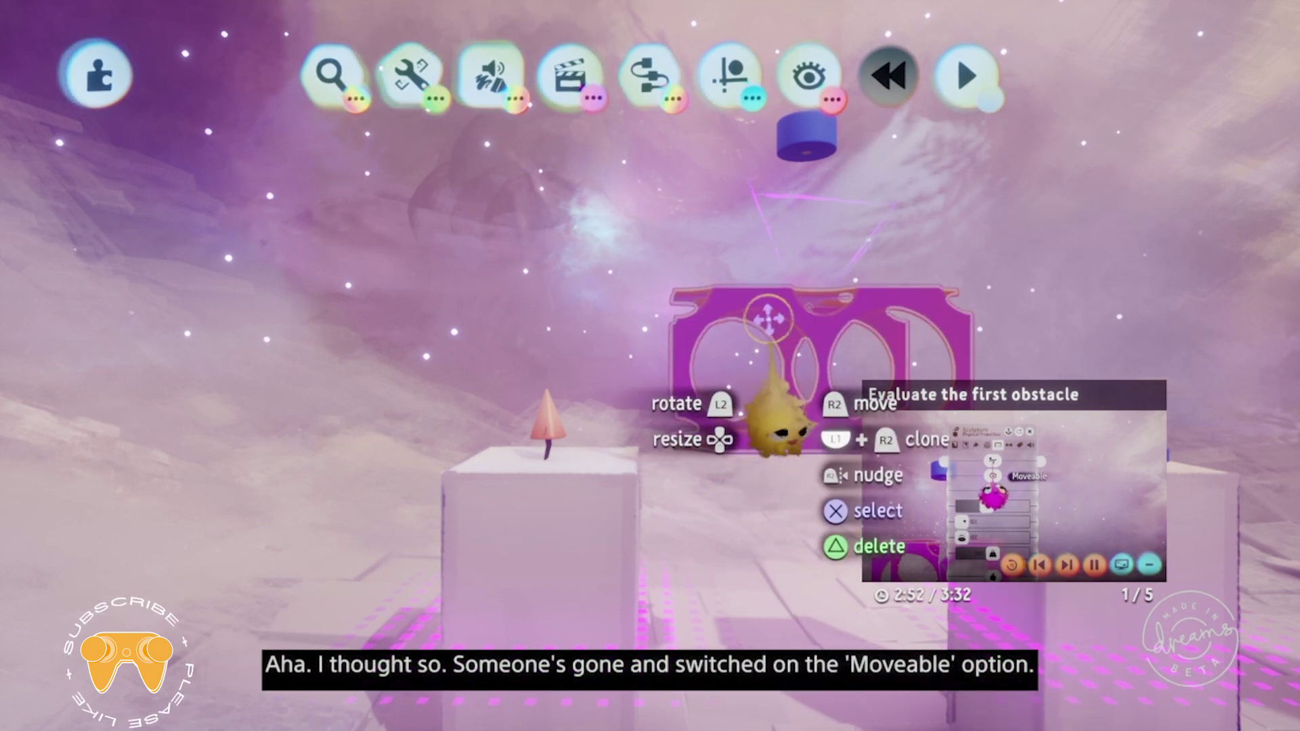
- Inspect the purple bridge's tweak settings from Outer Properties through Audio Surface Type, finishing with the Moveable option in Physical Properties
left_click(770, 306)
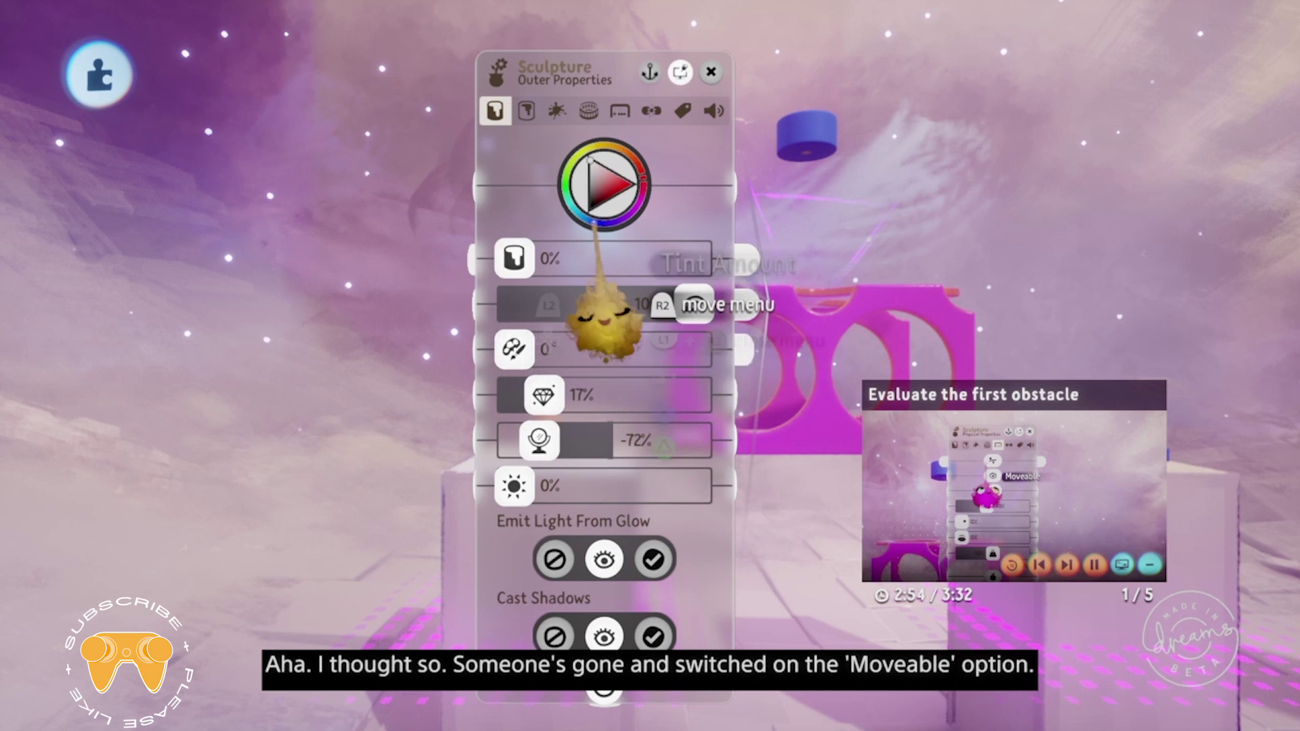
left_click(526, 111)
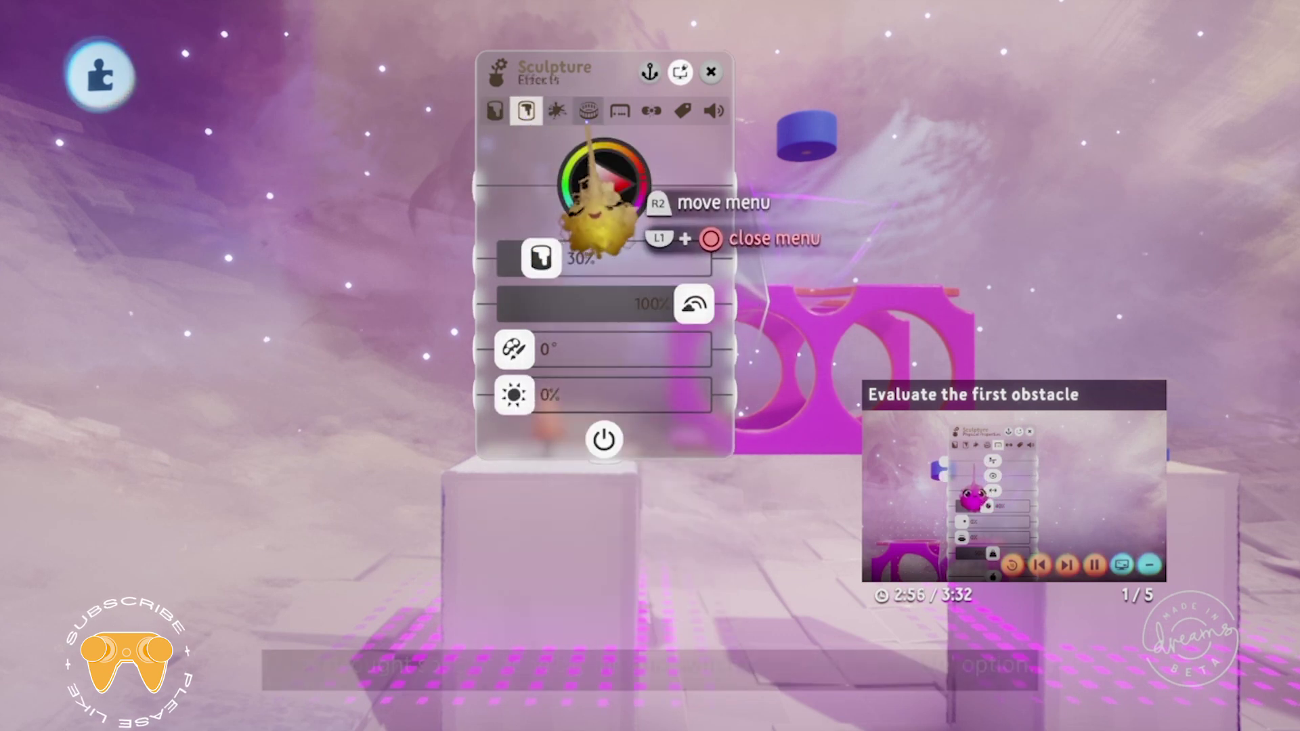
left_click(557, 110)
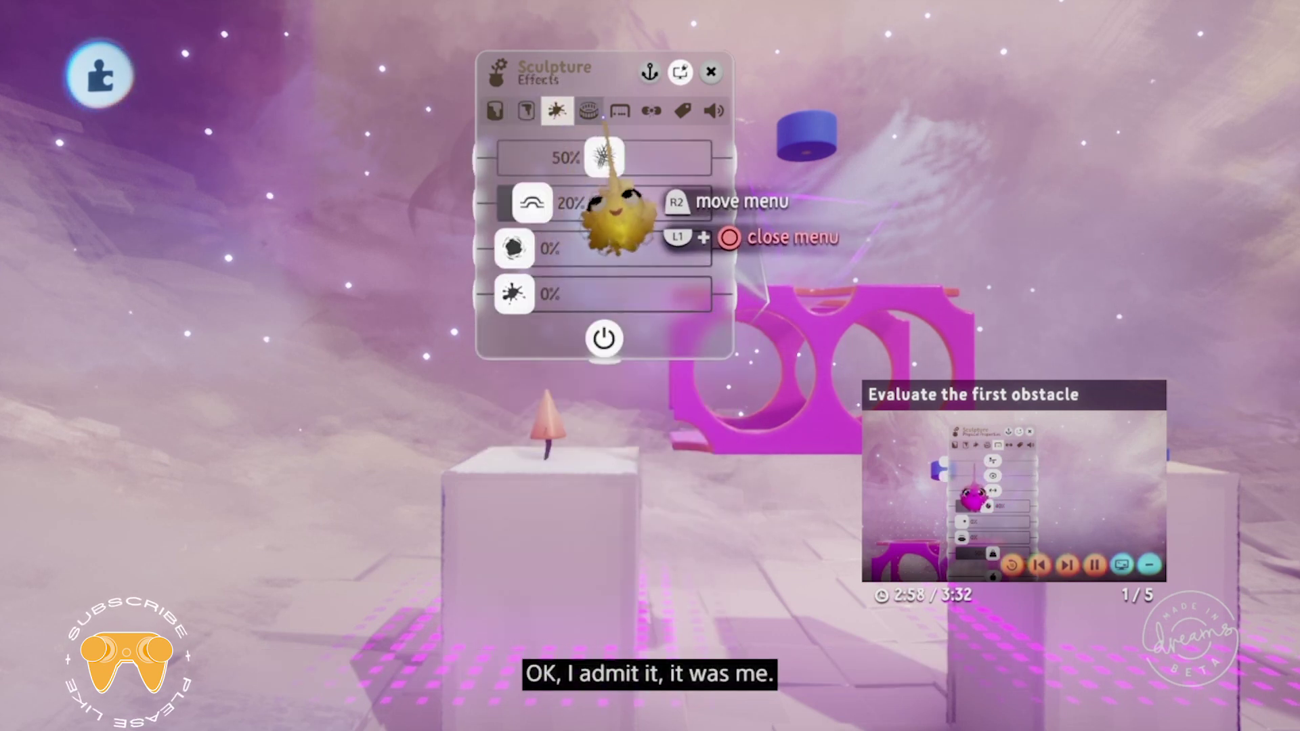
left_click(588, 111)
left_click(619, 110)
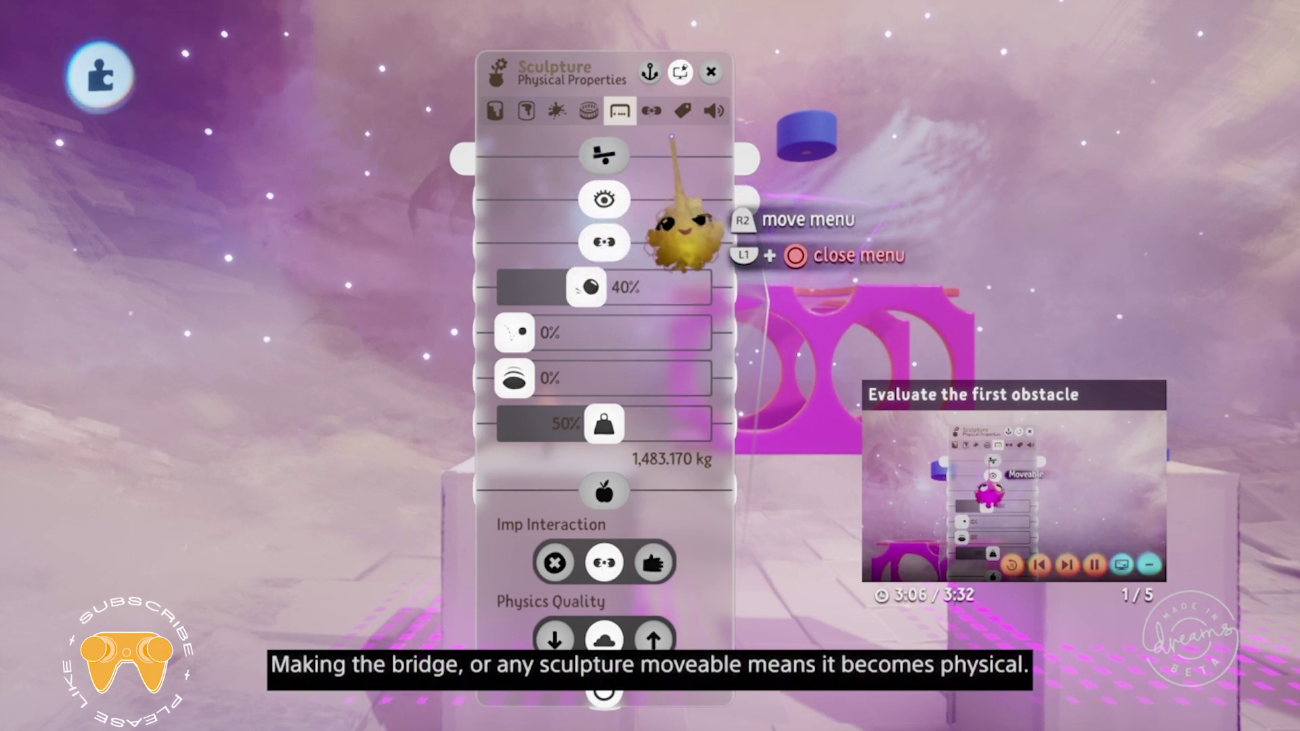
left_click(650, 112)
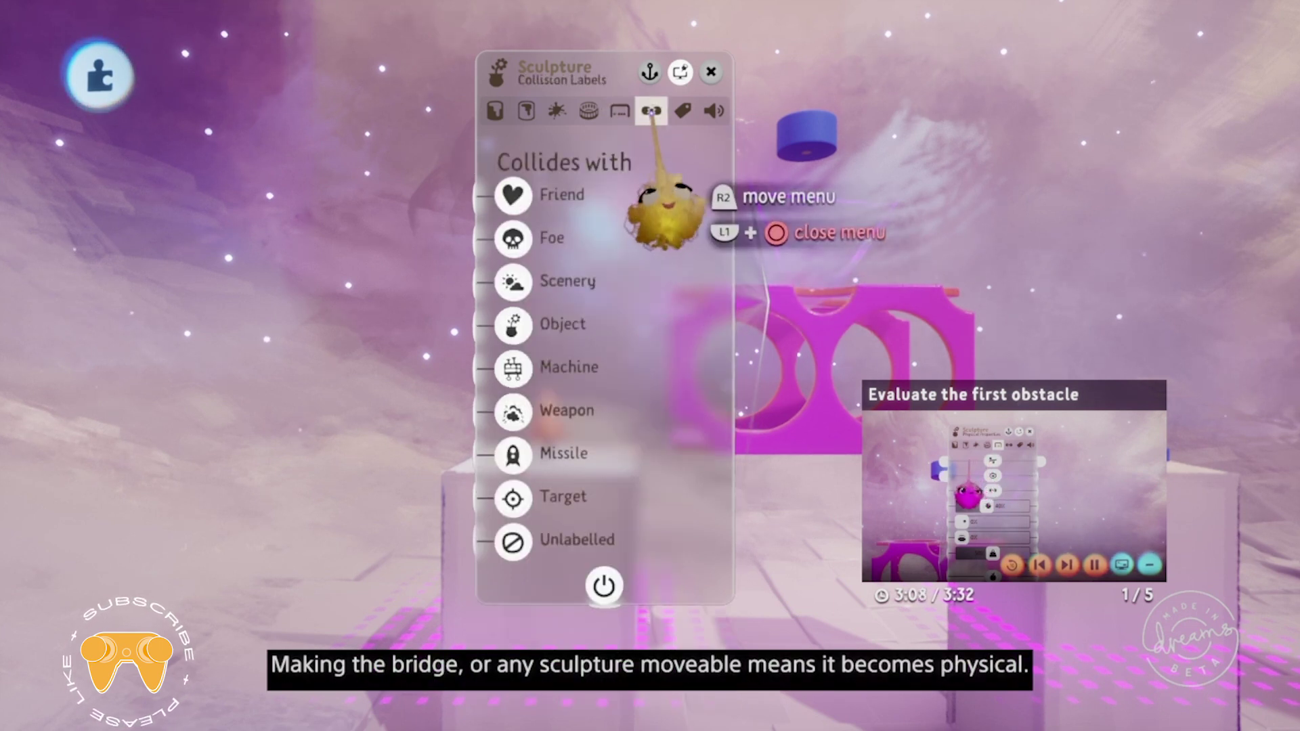
left_click(683, 110)
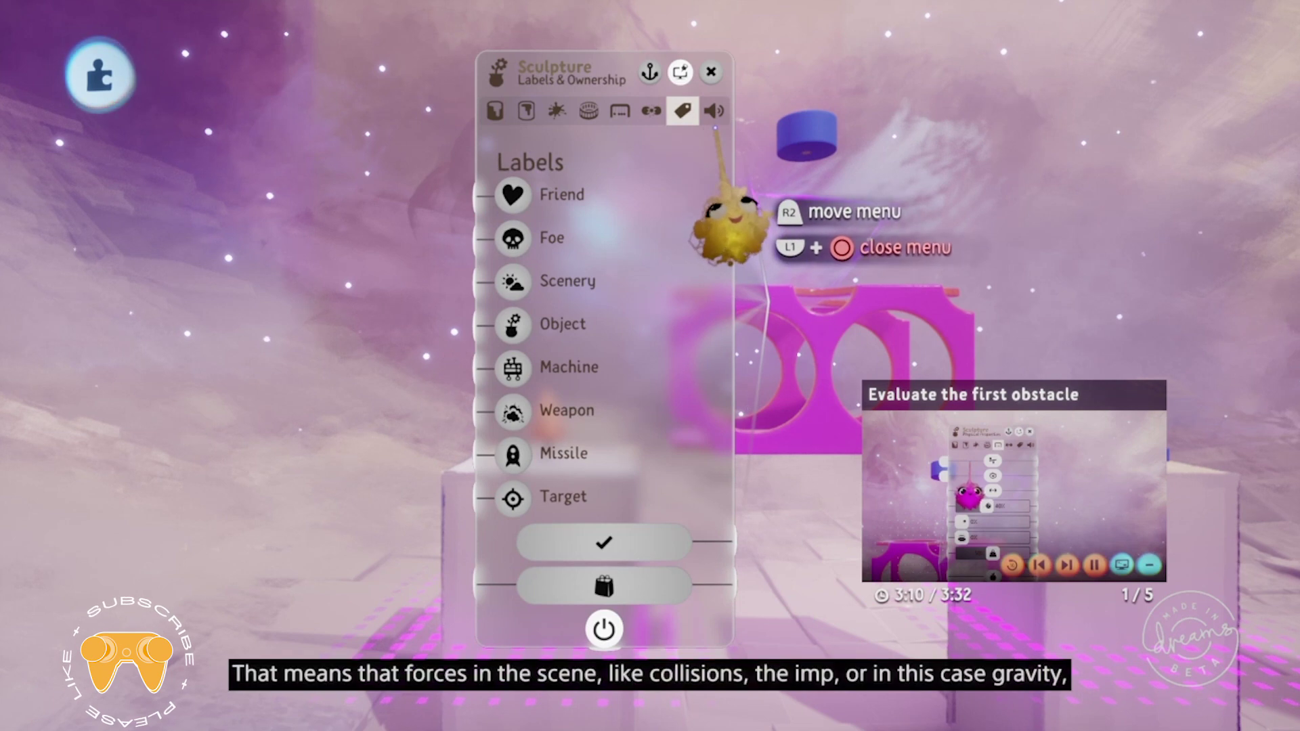
left_click(714, 111)
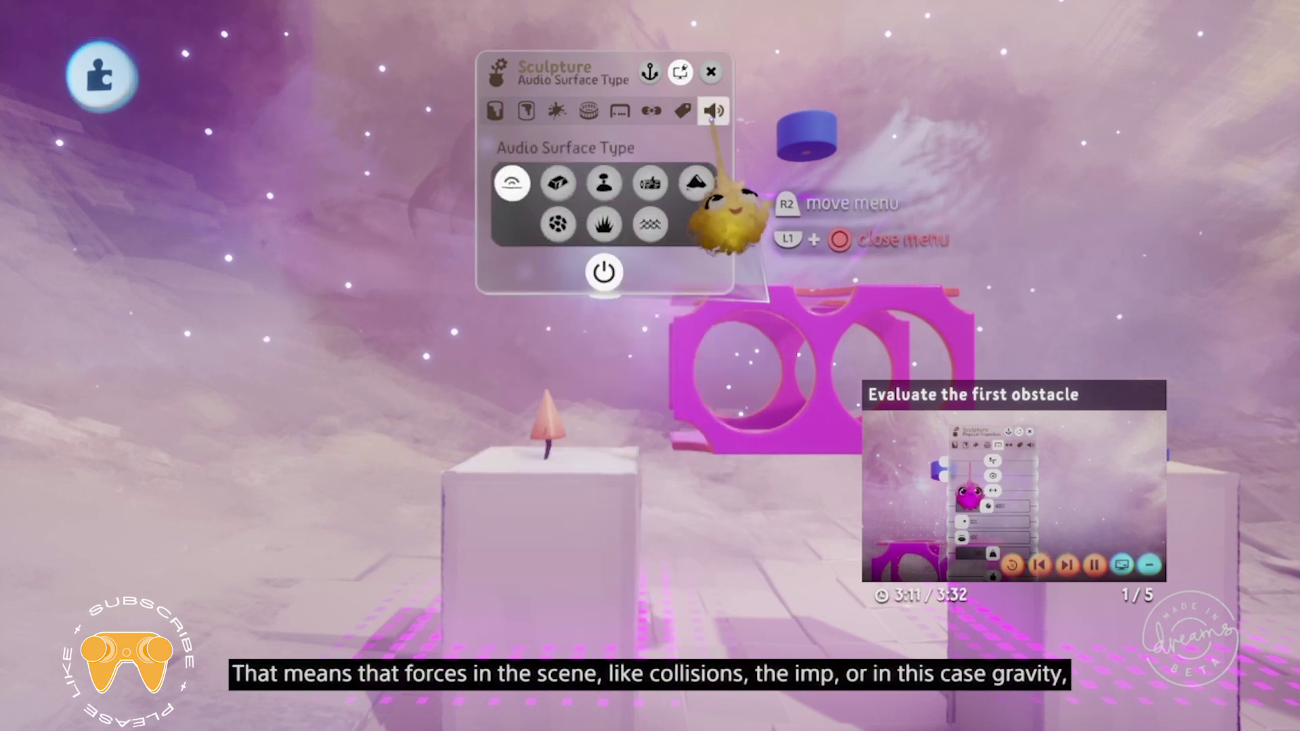
left_click(651, 110)
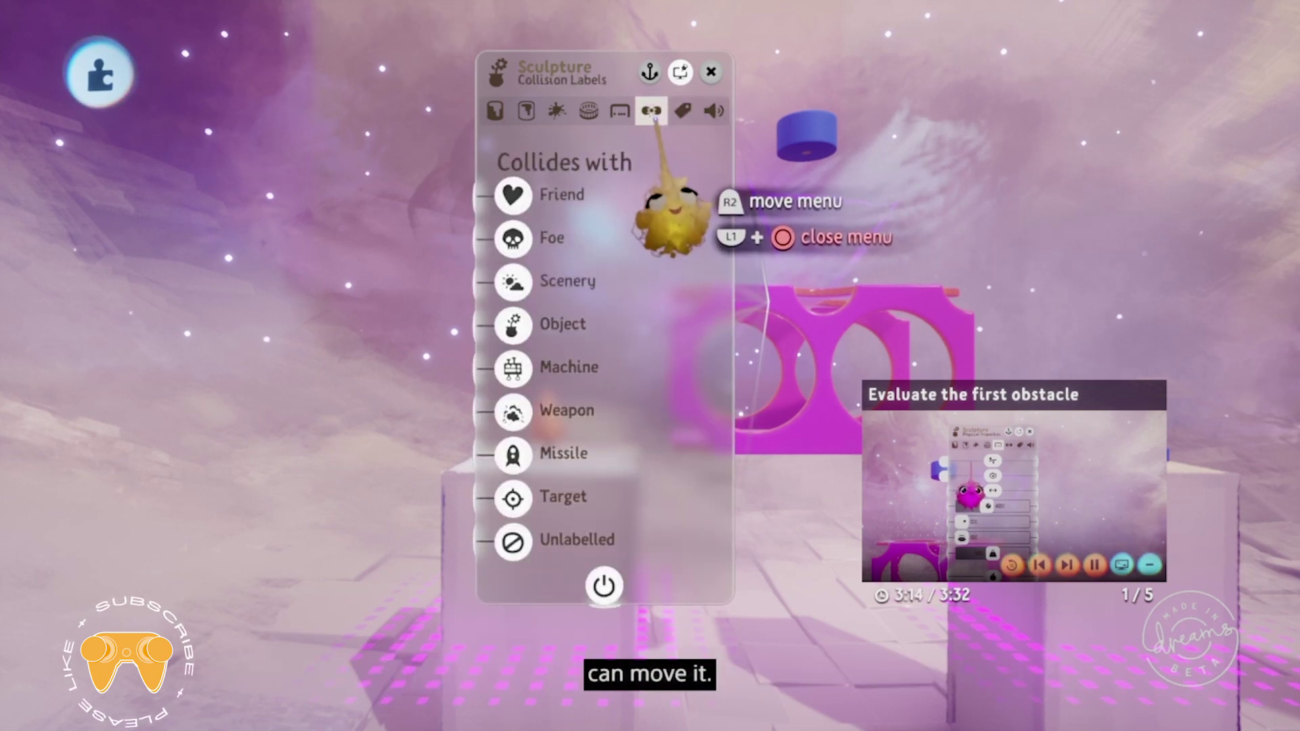
left_click(620, 110)
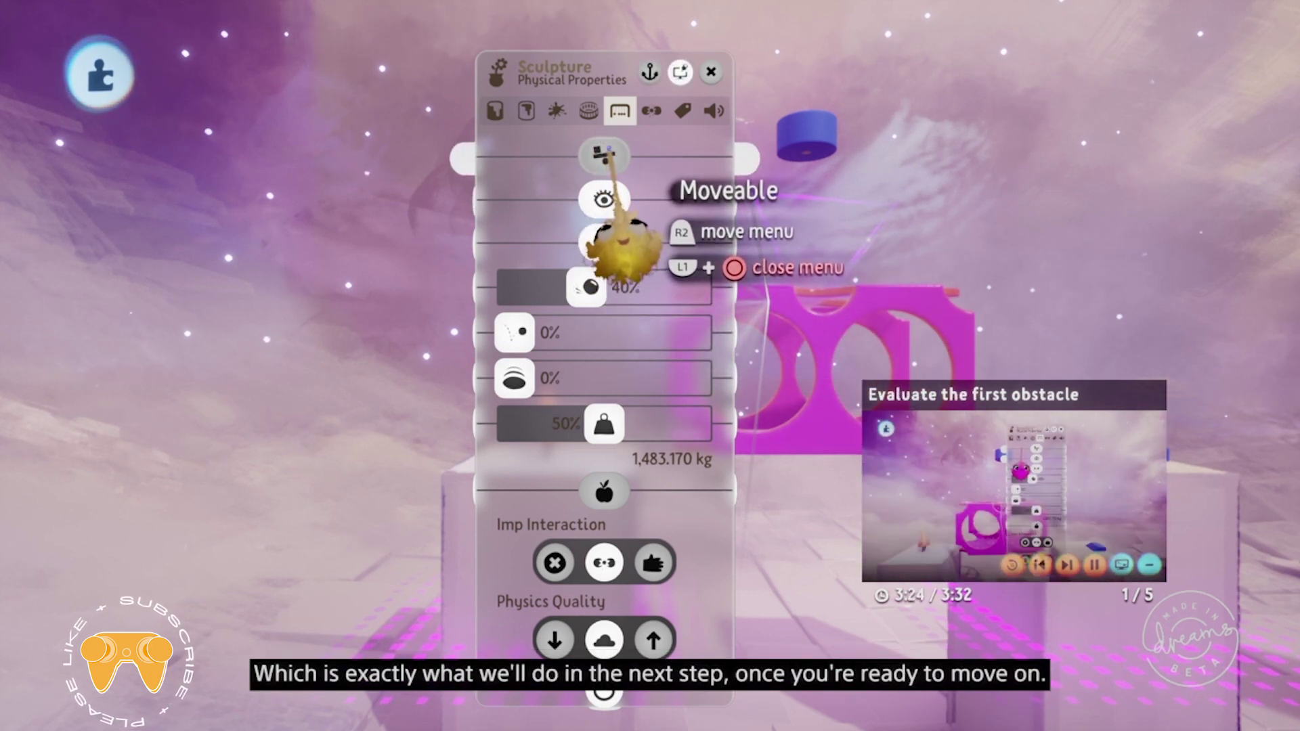
mouse_move(610, 153)
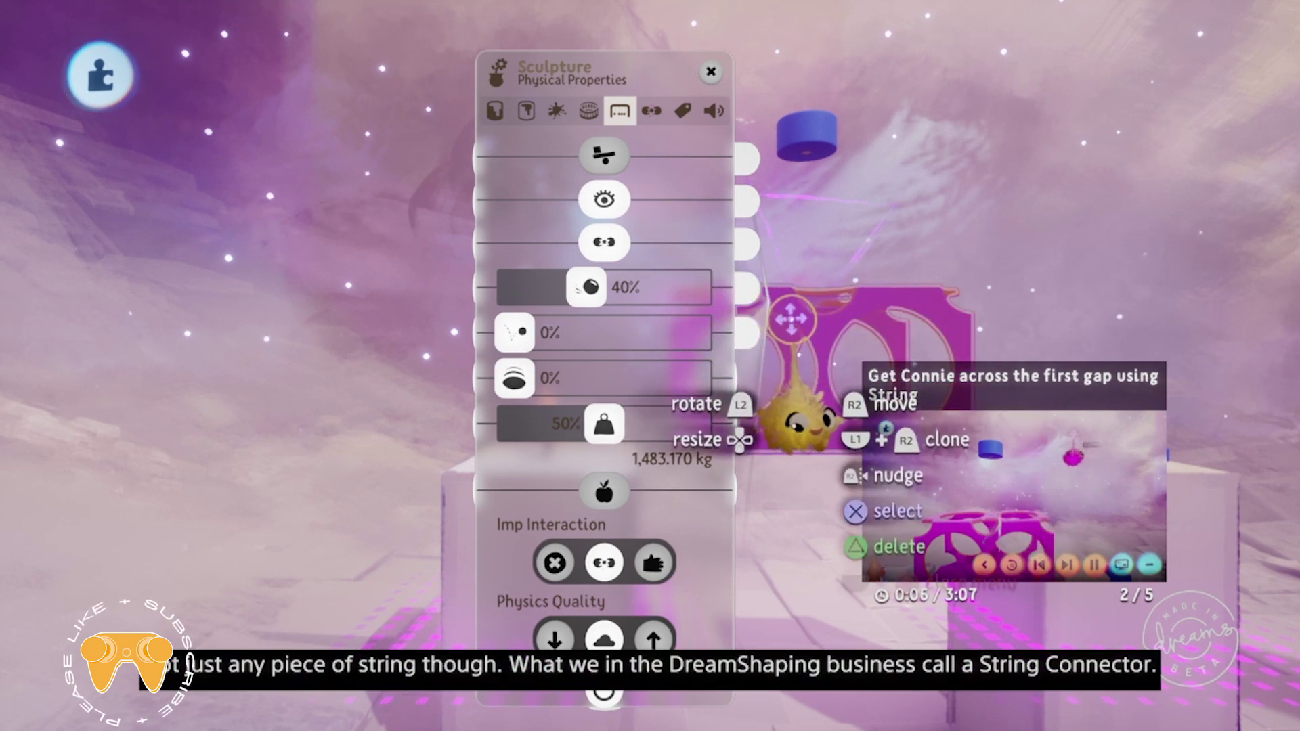
key("Escape")
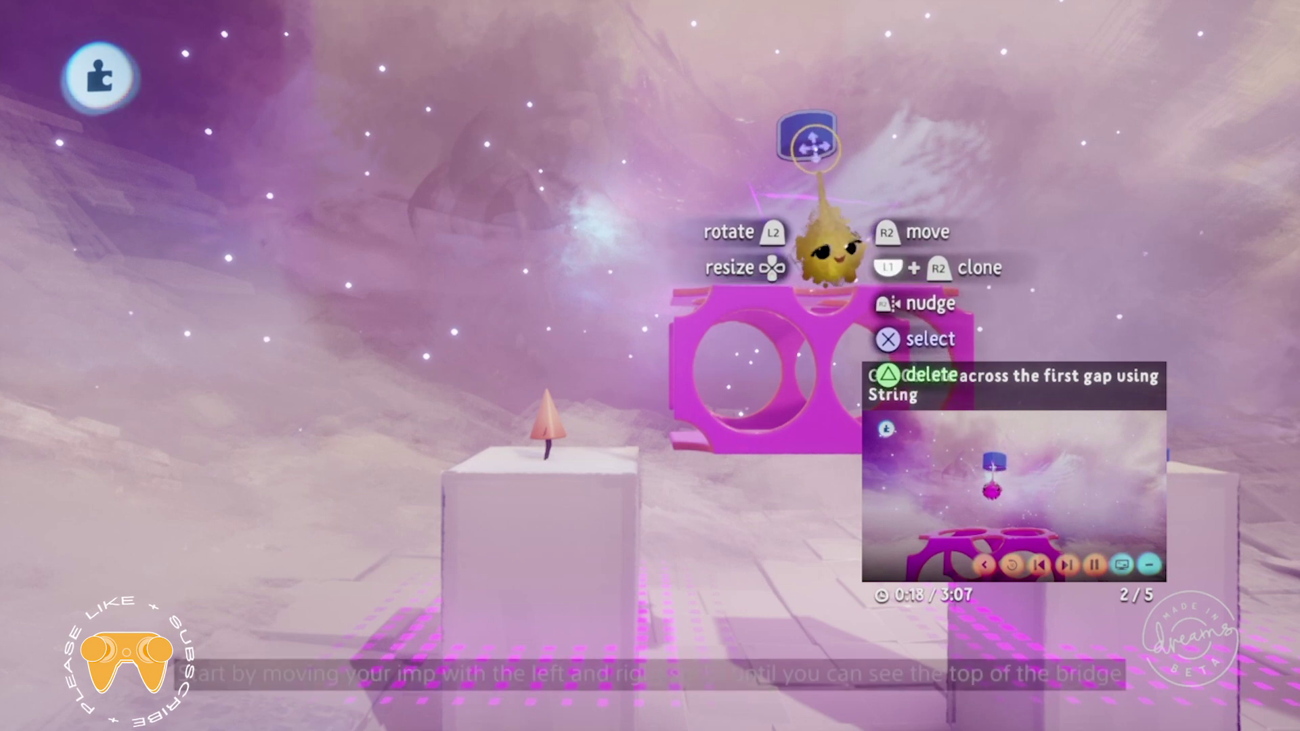
- Check the Physical Properties in the blue cylinder's tweak menu, and close the menu
left_click(826, 247)
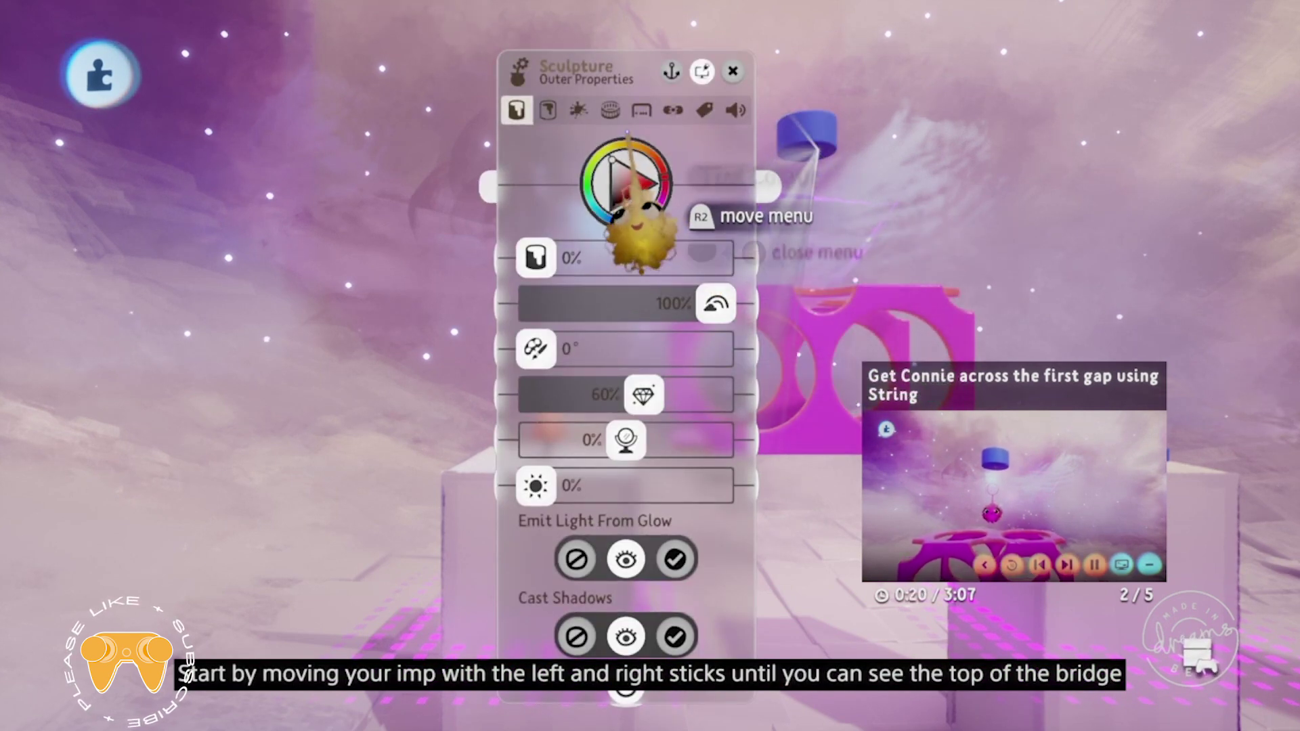
left_click(641, 112)
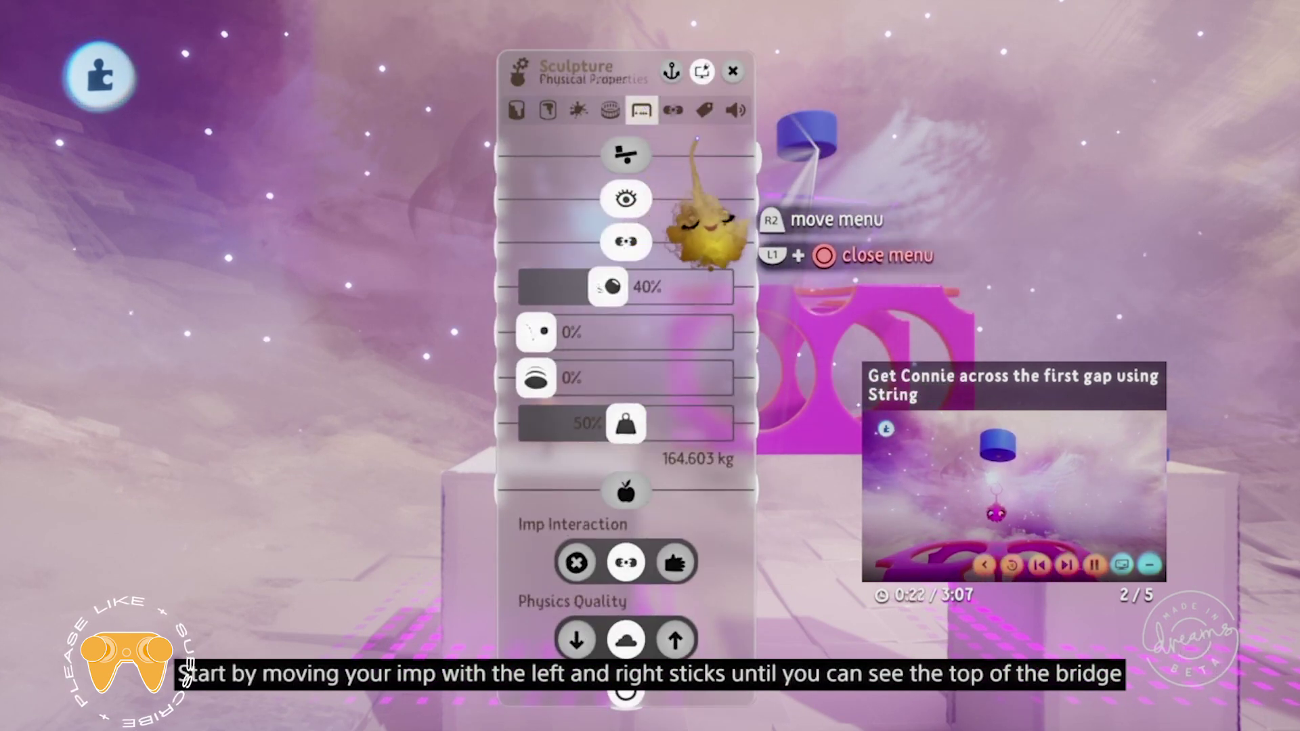
key("Escape")
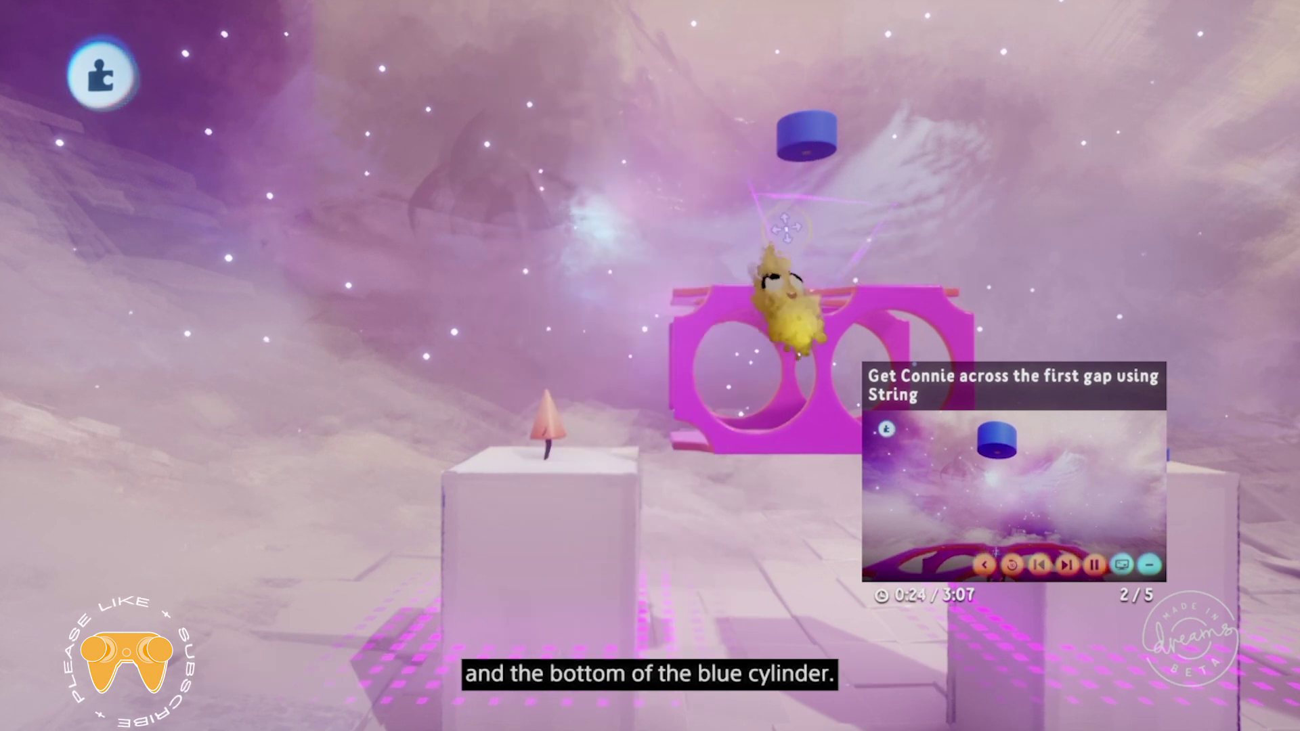
- Frame the bridge's upper face and the blue cylinder above it, and choose the String connector from the Connectors gadgets
mouse_move(913, 364)
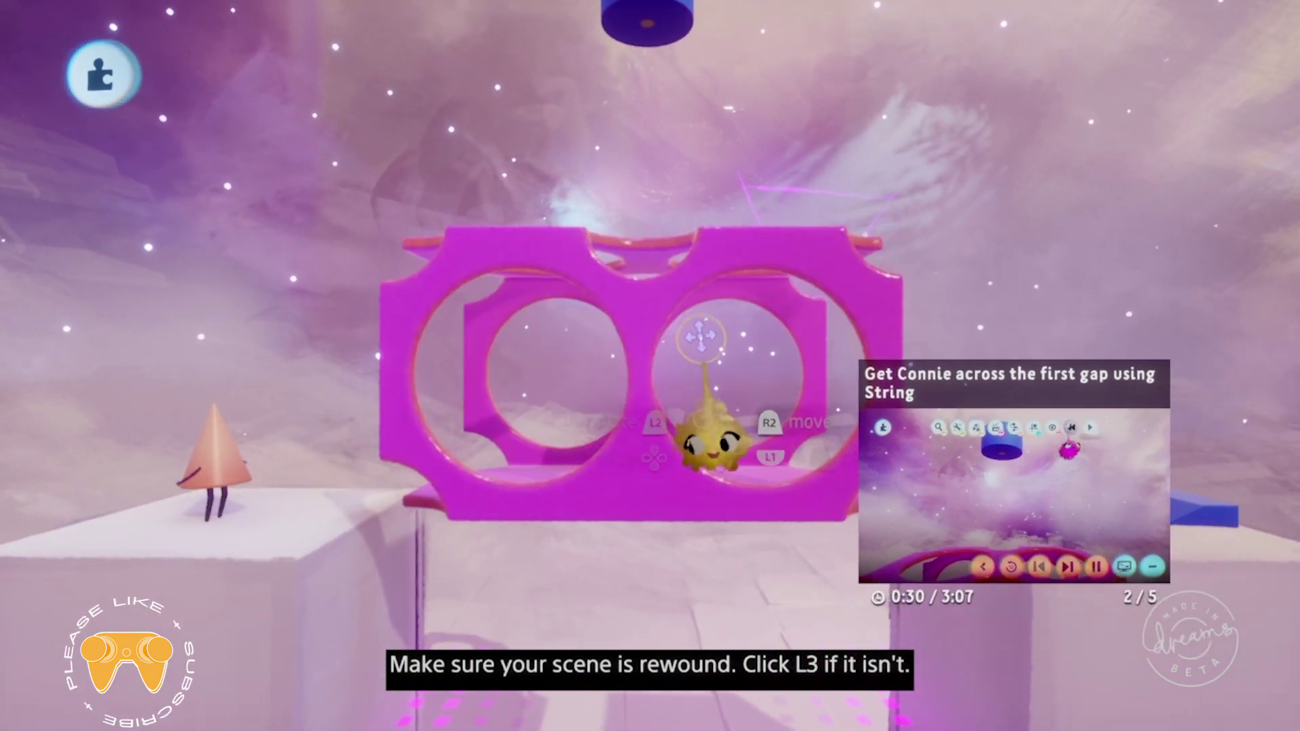
mouse_move(781, 304)
left_mouse_down()
mouse_move(802, 308)
mouse_move(775, 299)
mouse_move(770, 313)
mouse_move(751, 275)
mouse_move(749, 289)
left_mouse_up()
key("Tab")
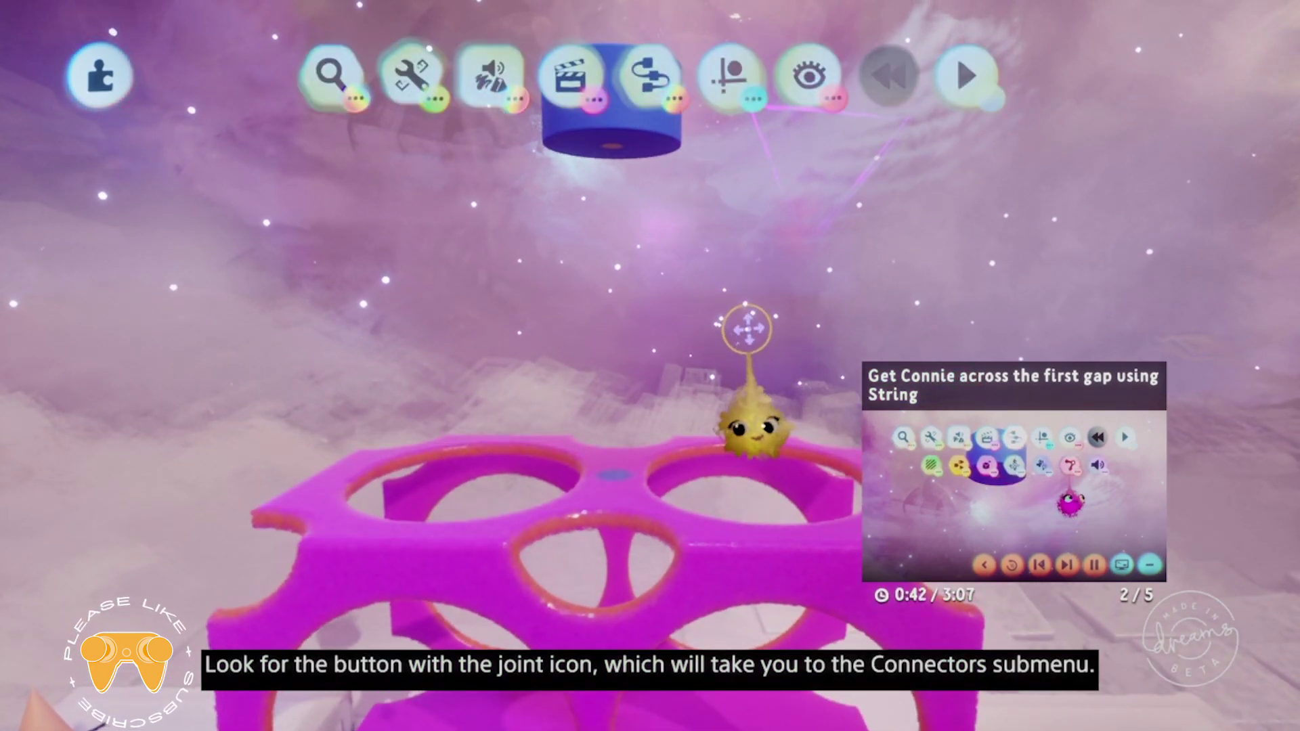
left_click(653, 74)
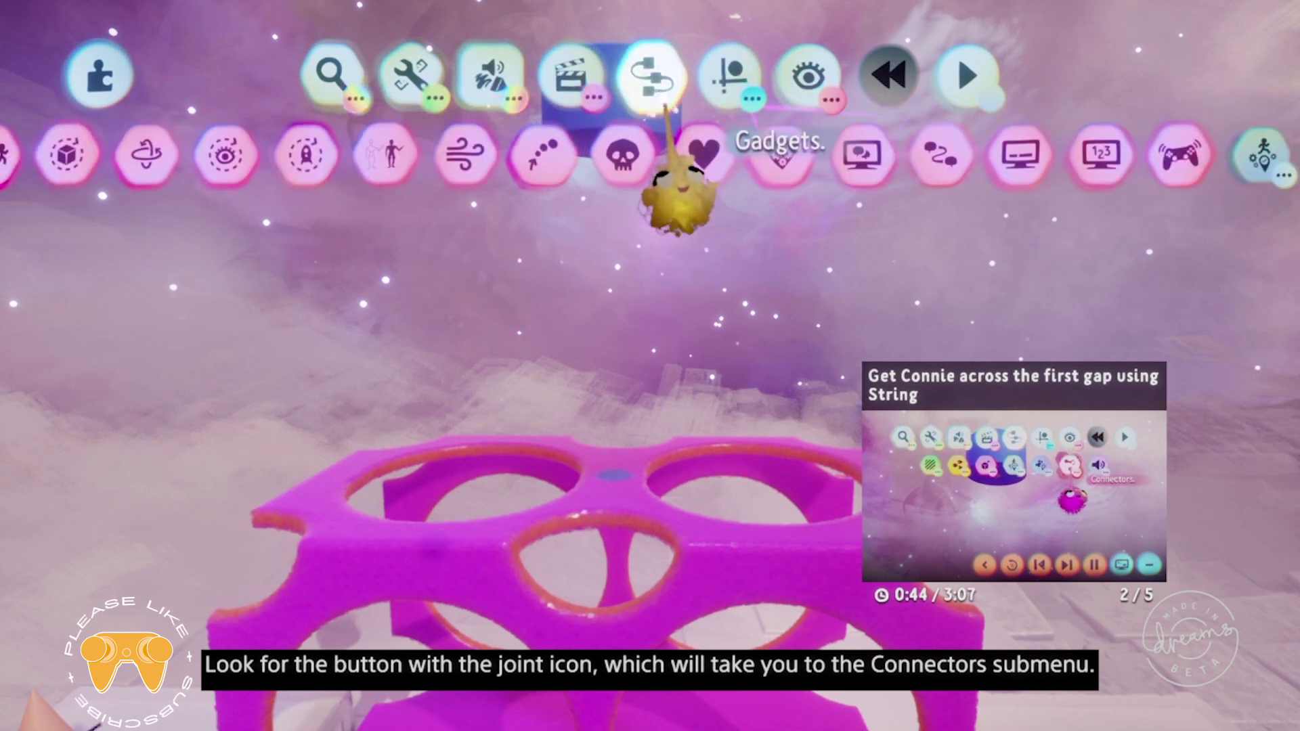
key("Escape")
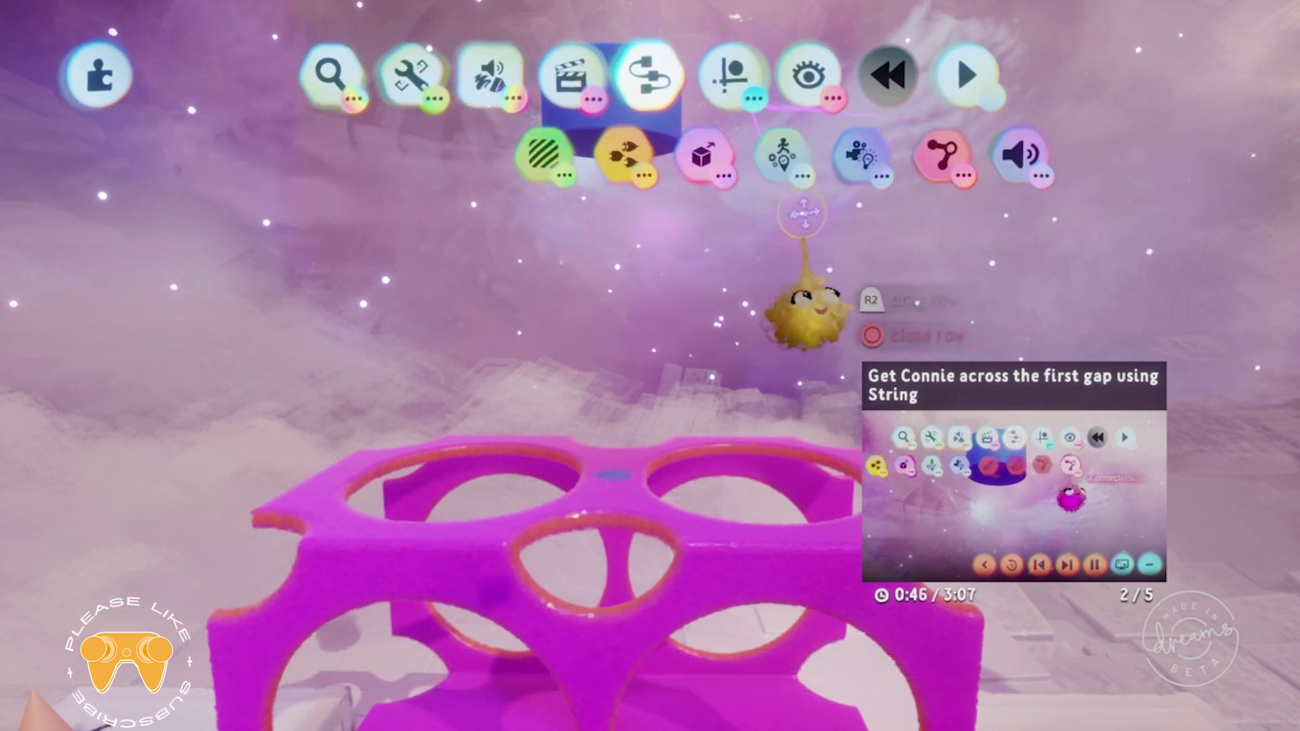
left_click(943, 155)
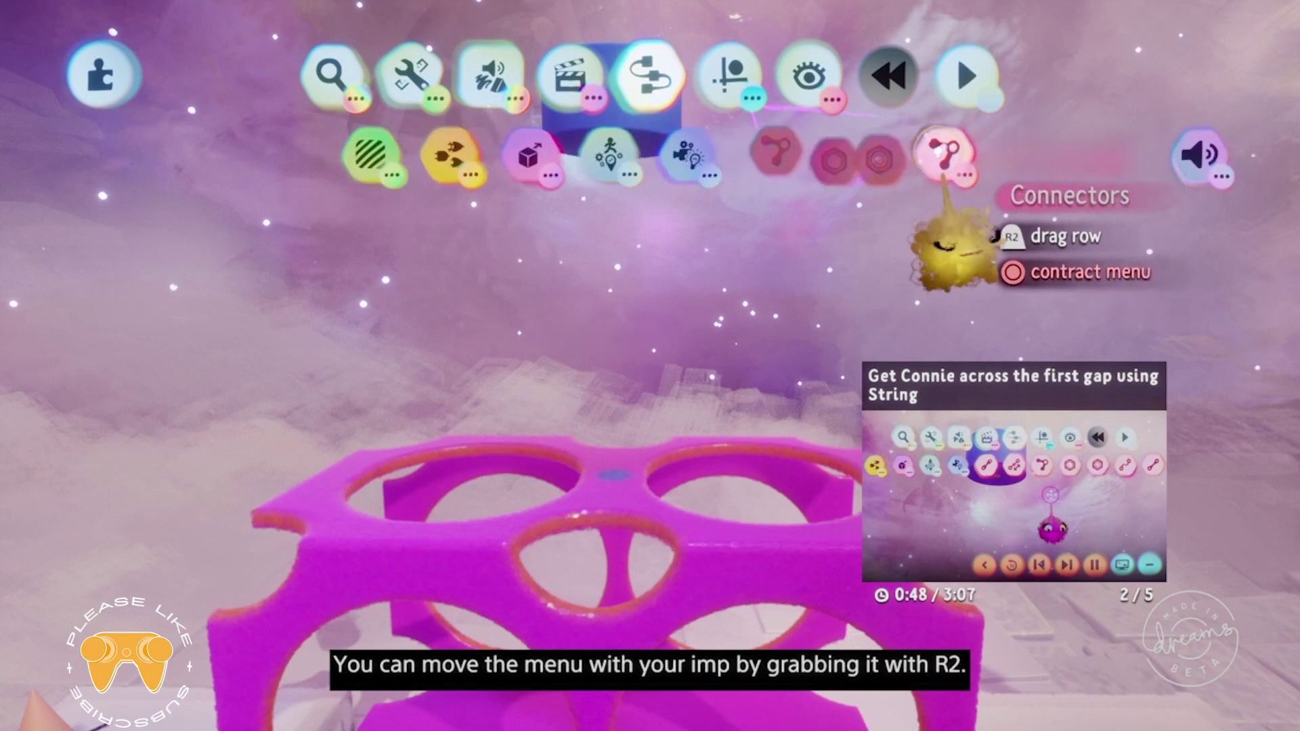
left_click_drag(900, 169, 605, 200)
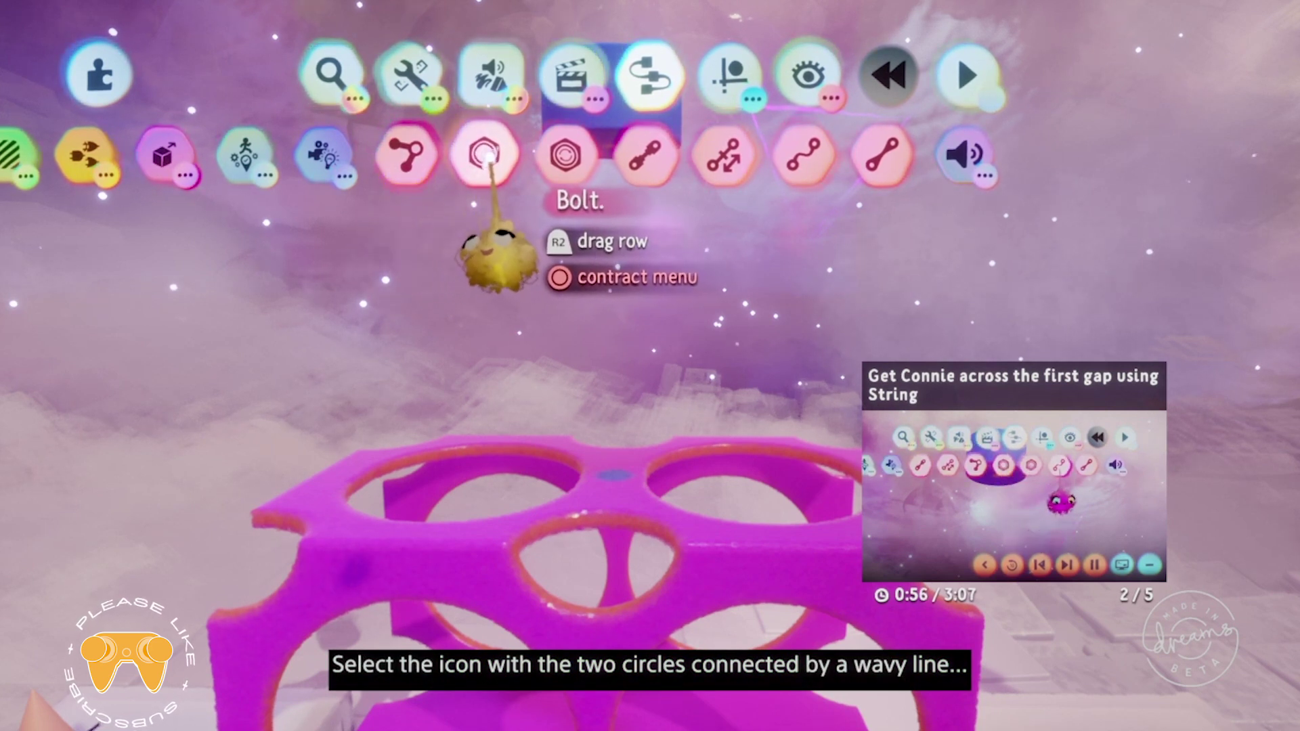
left_click(797, 149)
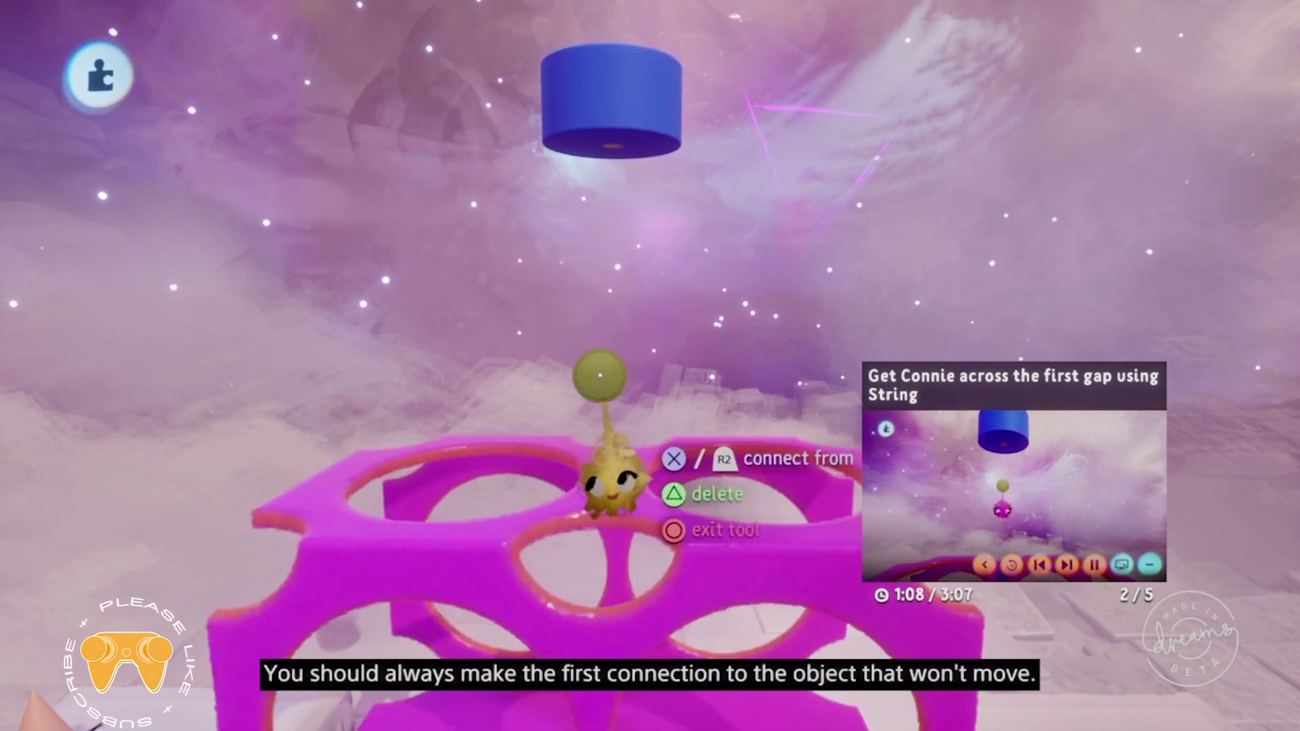
- Try to start the String connector from the spot beneath the blue cylinder, and leave the cylinder's sculpting mode
left_click(612, 478)
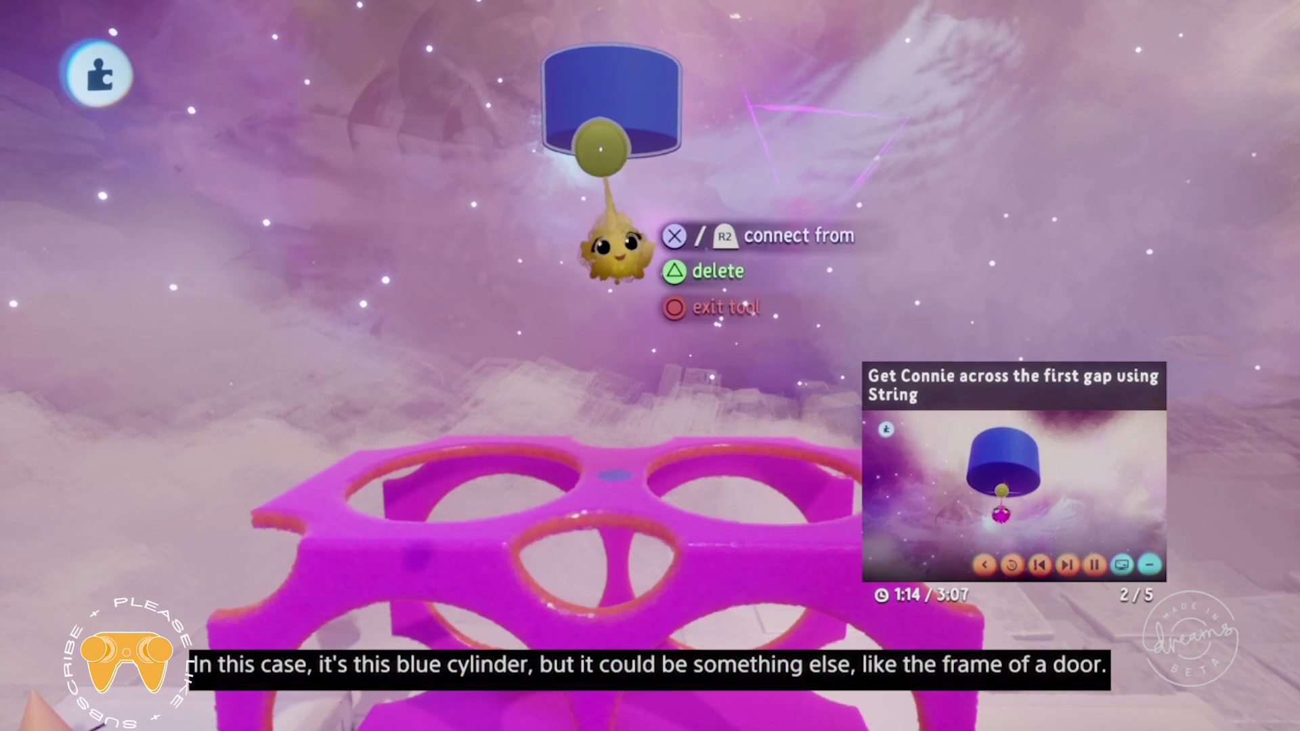
left_click(611, 146)
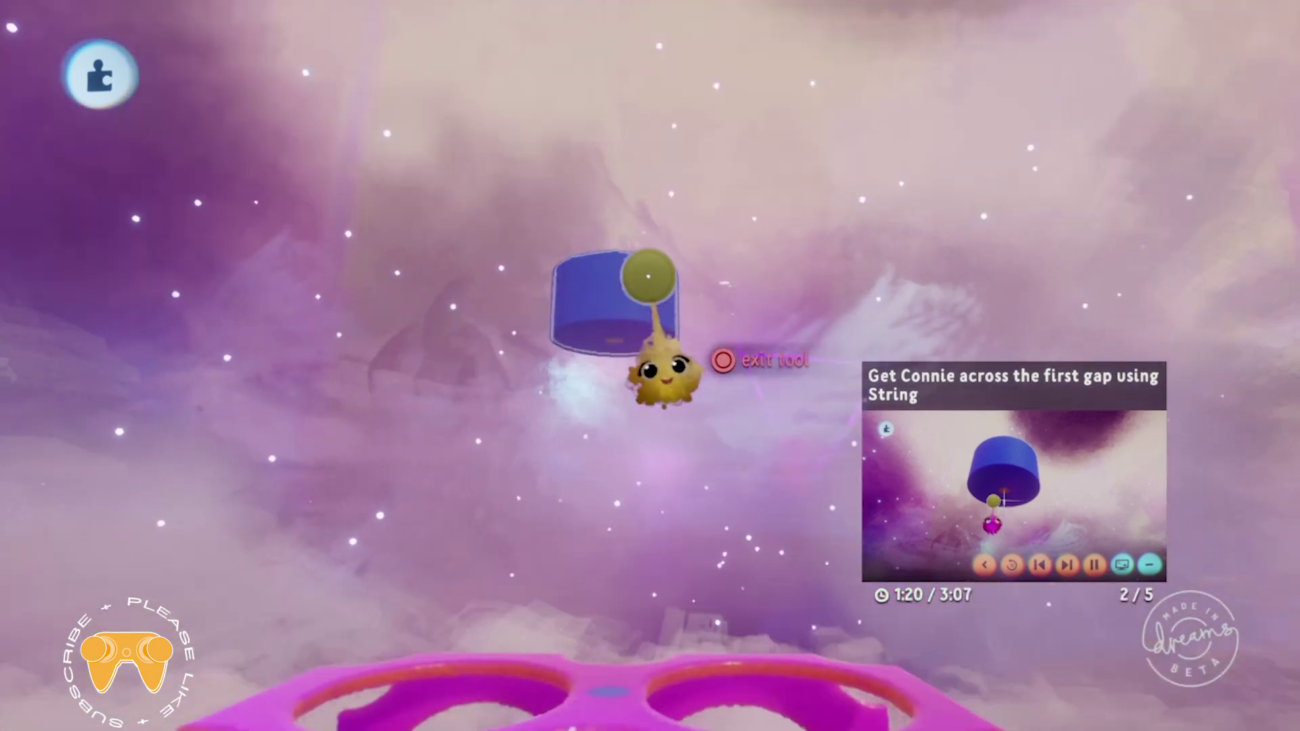
mouse_move(660, 392)
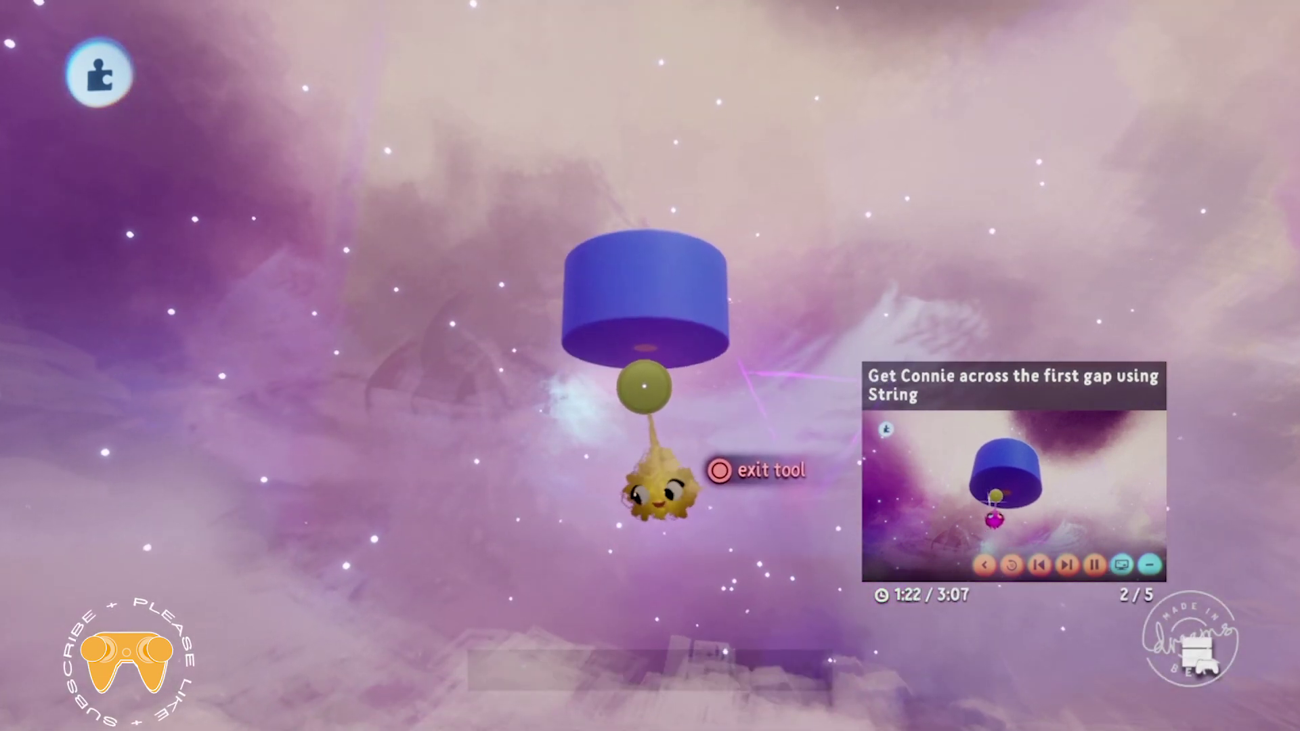
scroll(643, 387, "up", 5)
middle_click_drag(650, 395, 660, 428)
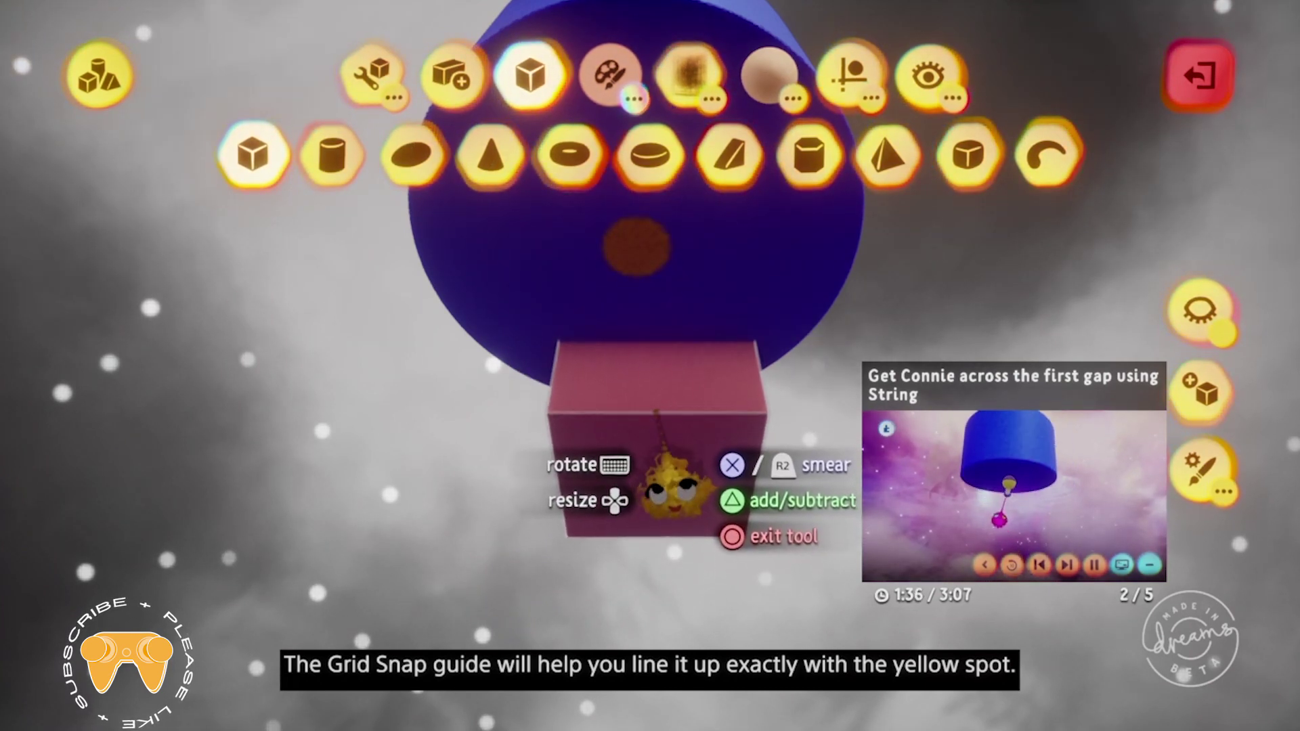
key("Escape")
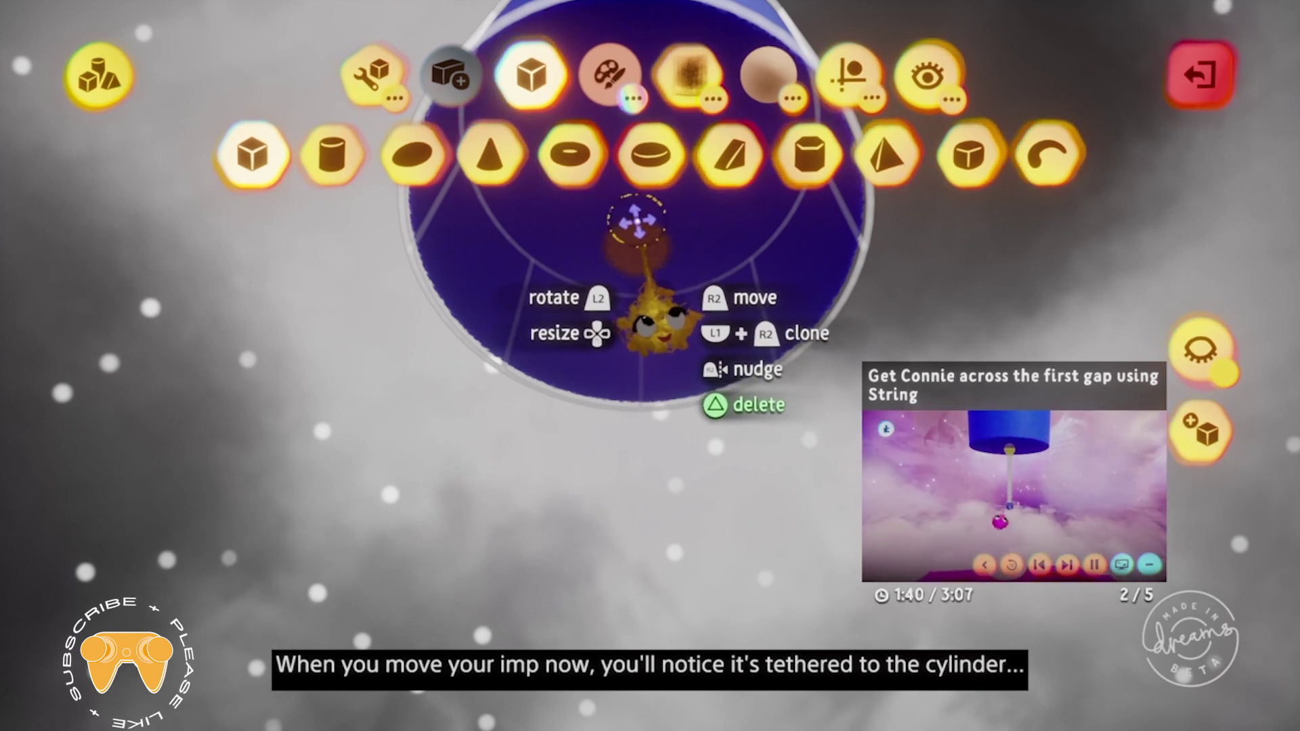
key("Escape")
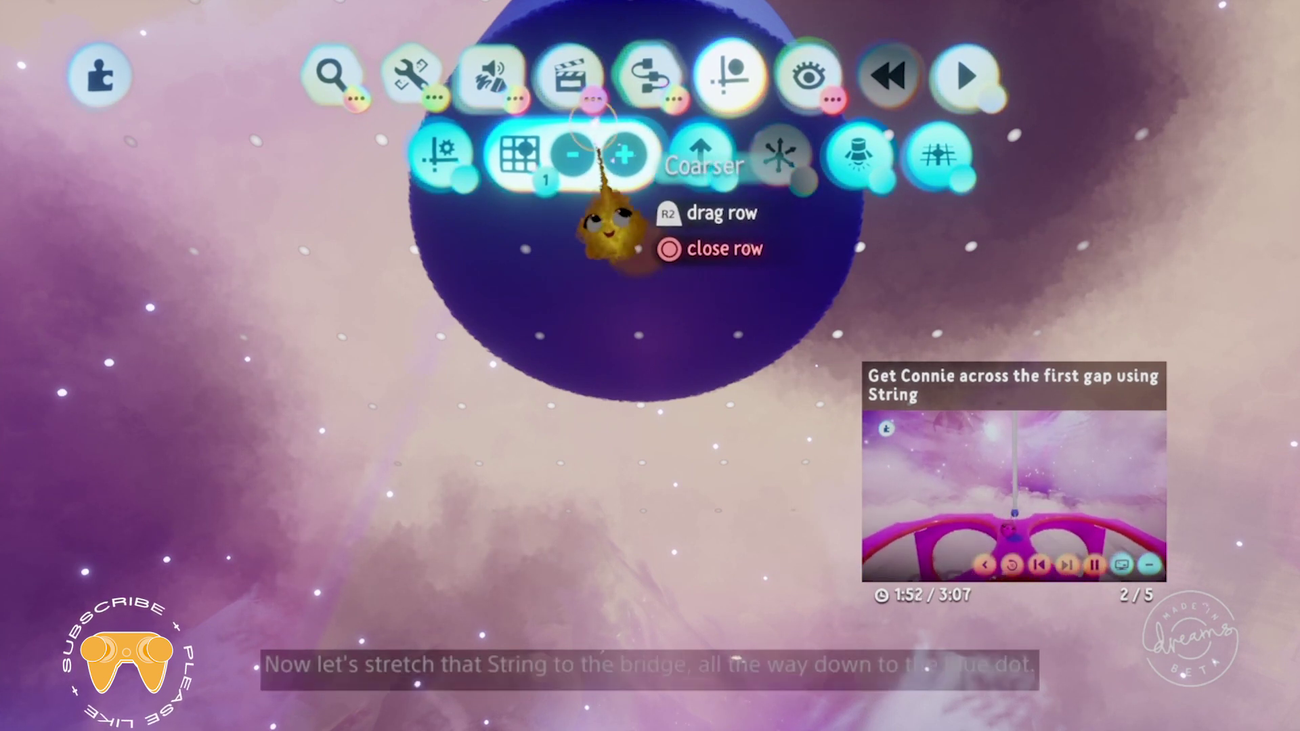
- Join the underside of the blue cylinder to the blue dot on the purple bridge with a String connector
left_click(651, 95)
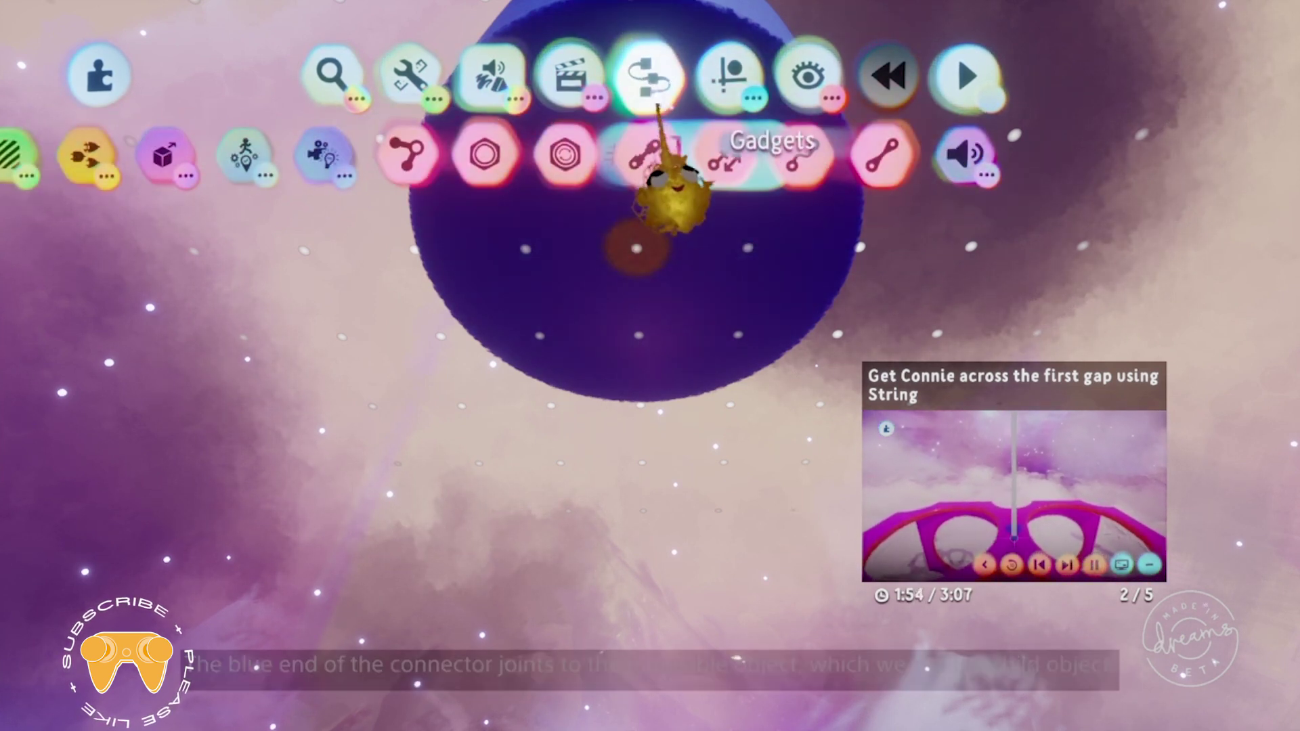
left_click(809, 144)
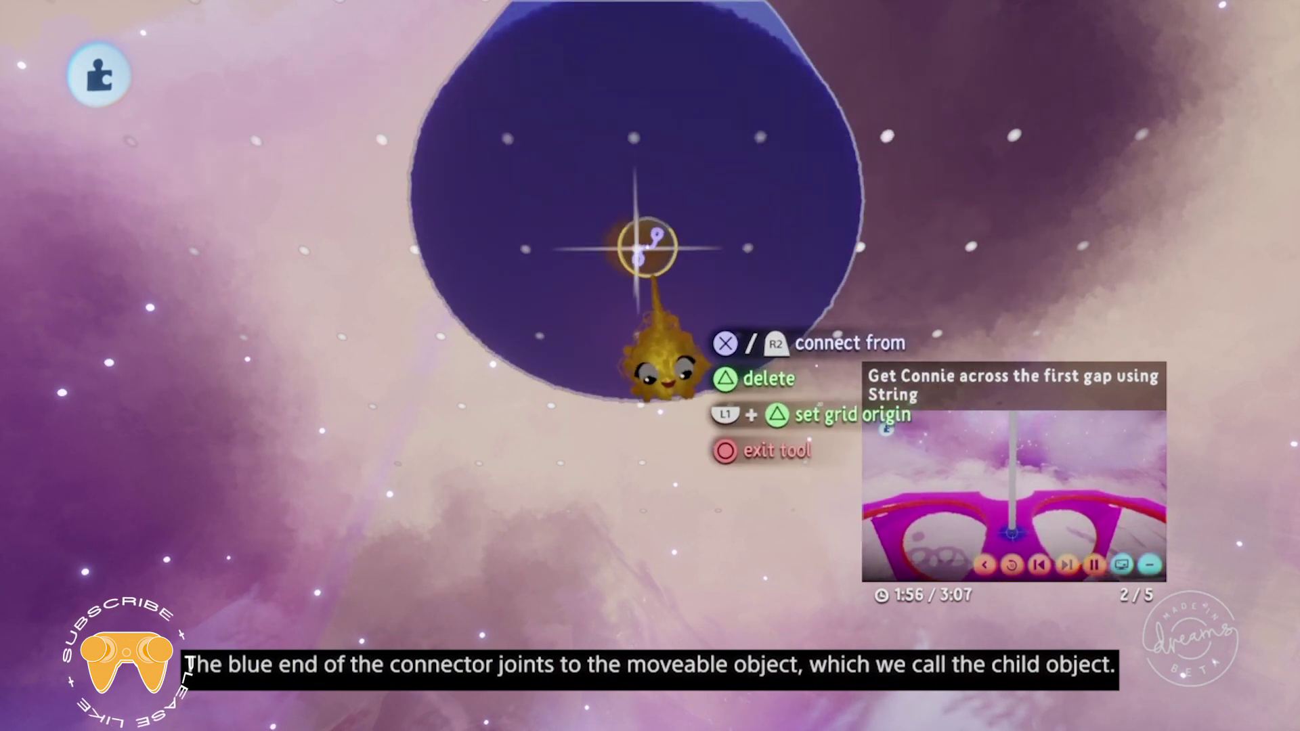
left_click(636, 243)
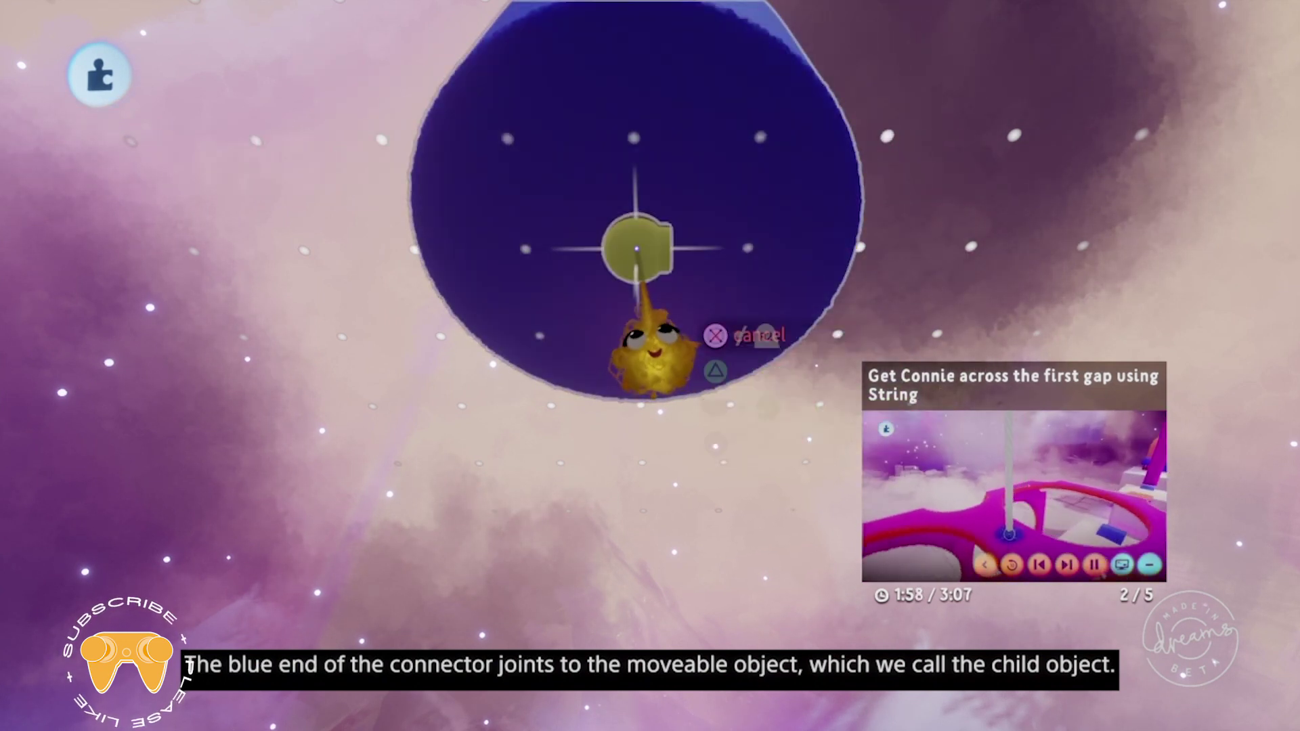
middle_click_drag(826, 531, 792, 505)
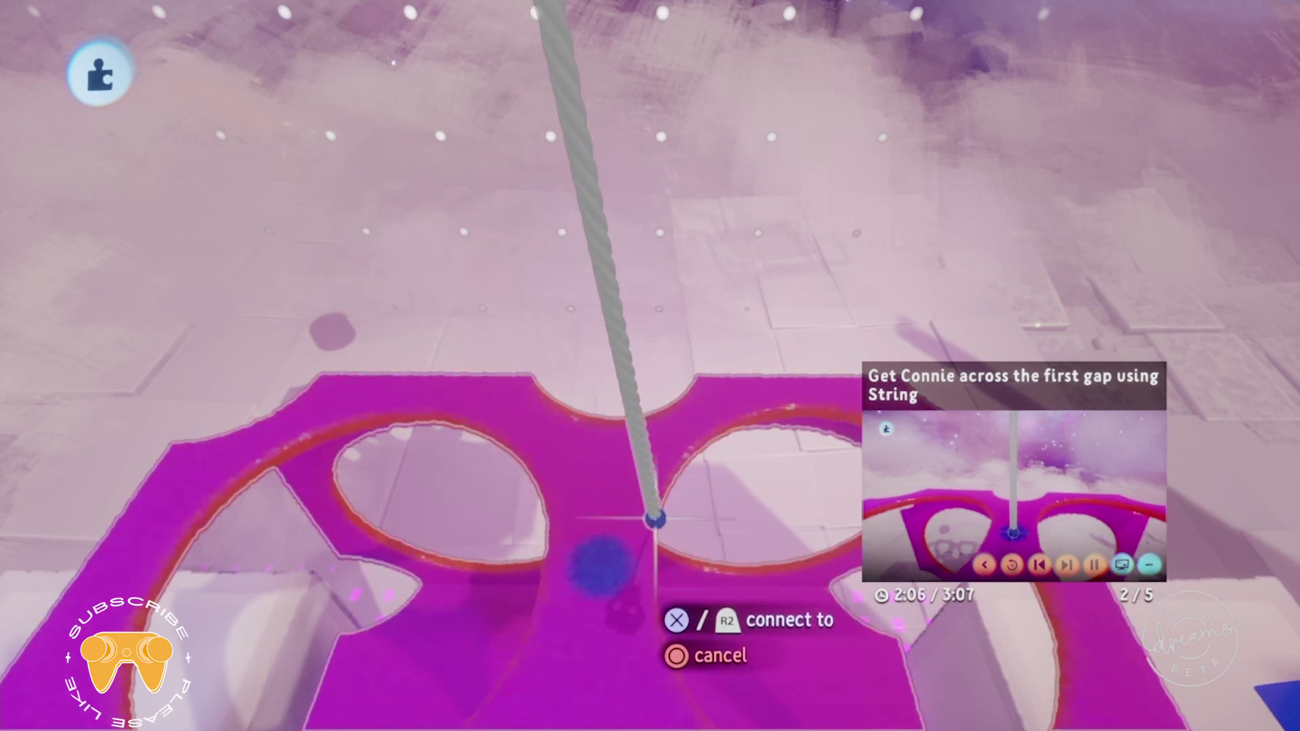
left_click(609, 551)
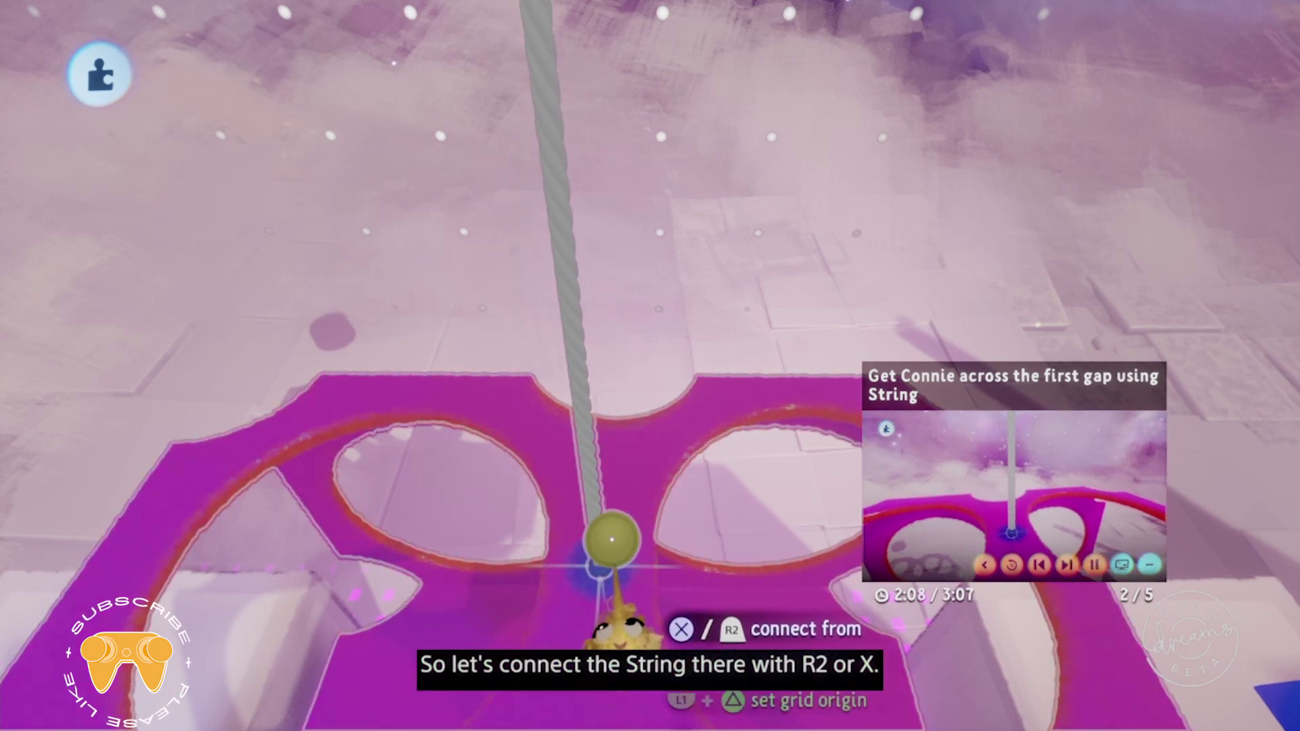
- Check the Physical Properties in the purple bridge's tweak menu, and close the menu
scroll(728, 524, "down", 5)
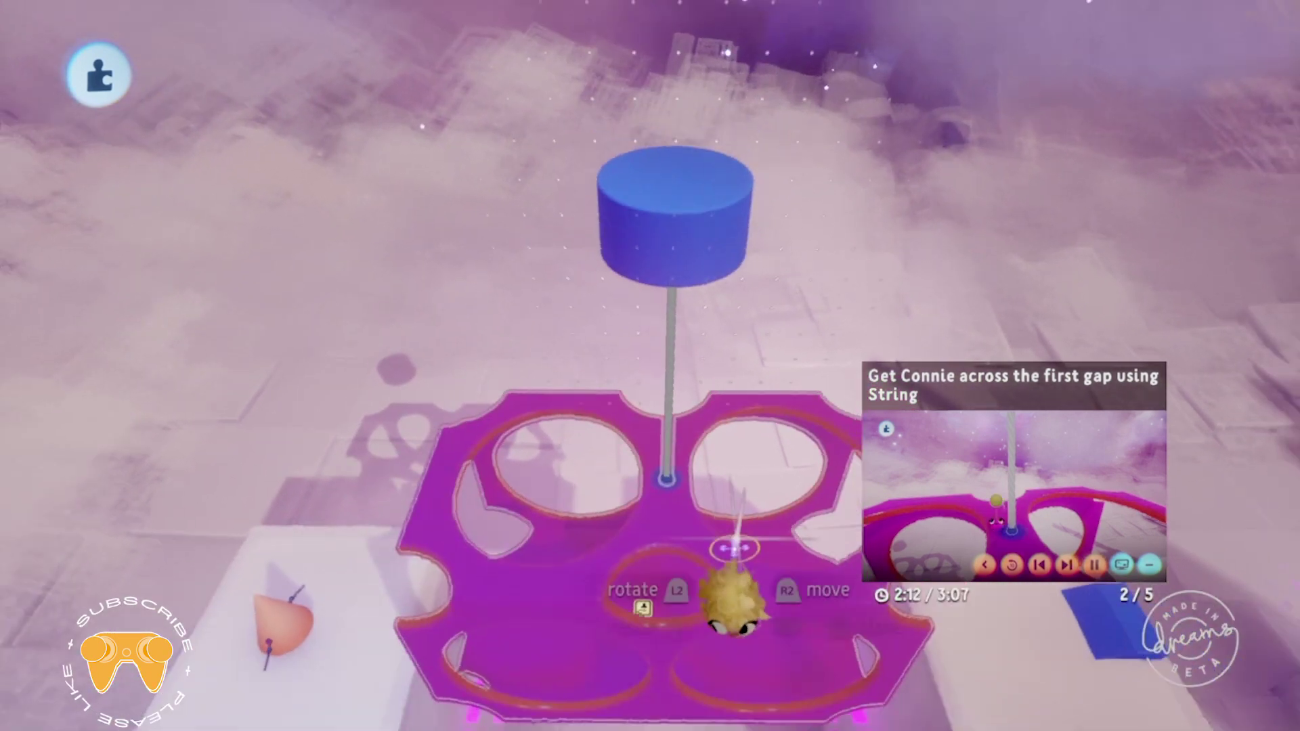
middle_click_drag(734, 549, 736, 563)
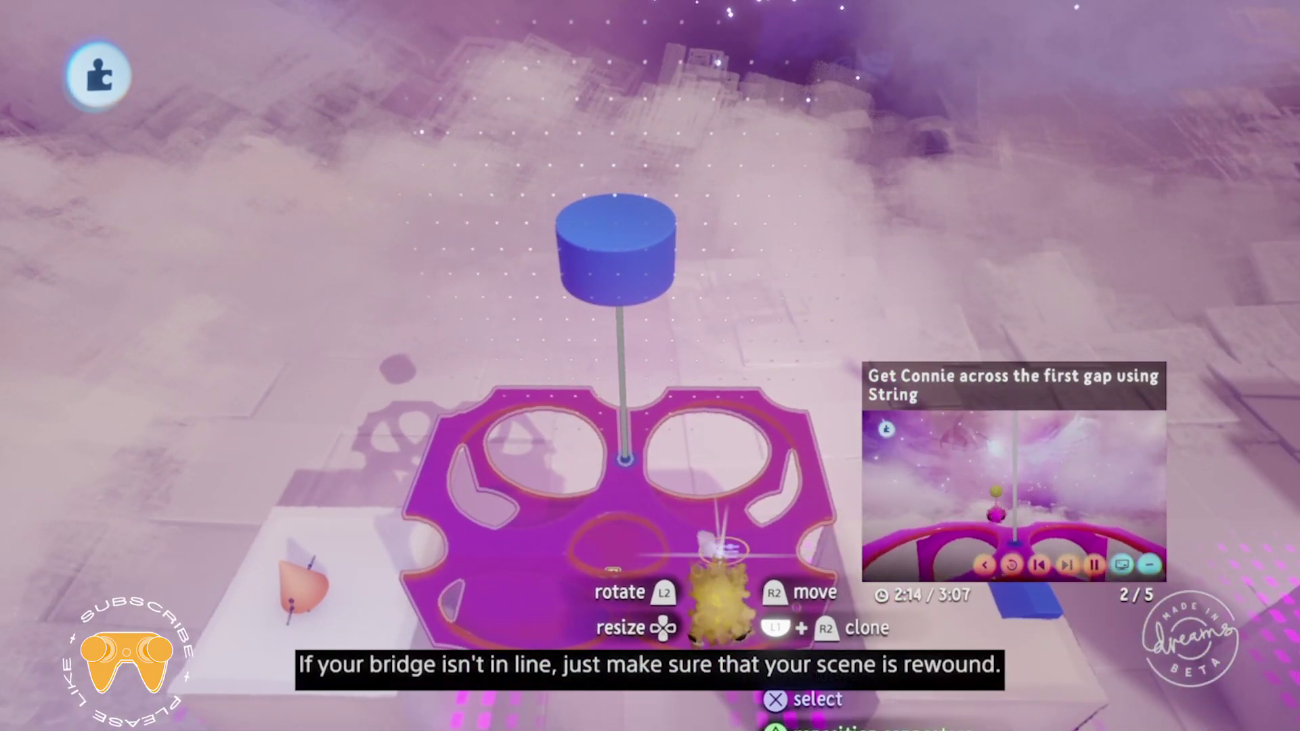
left_click(724, 556)
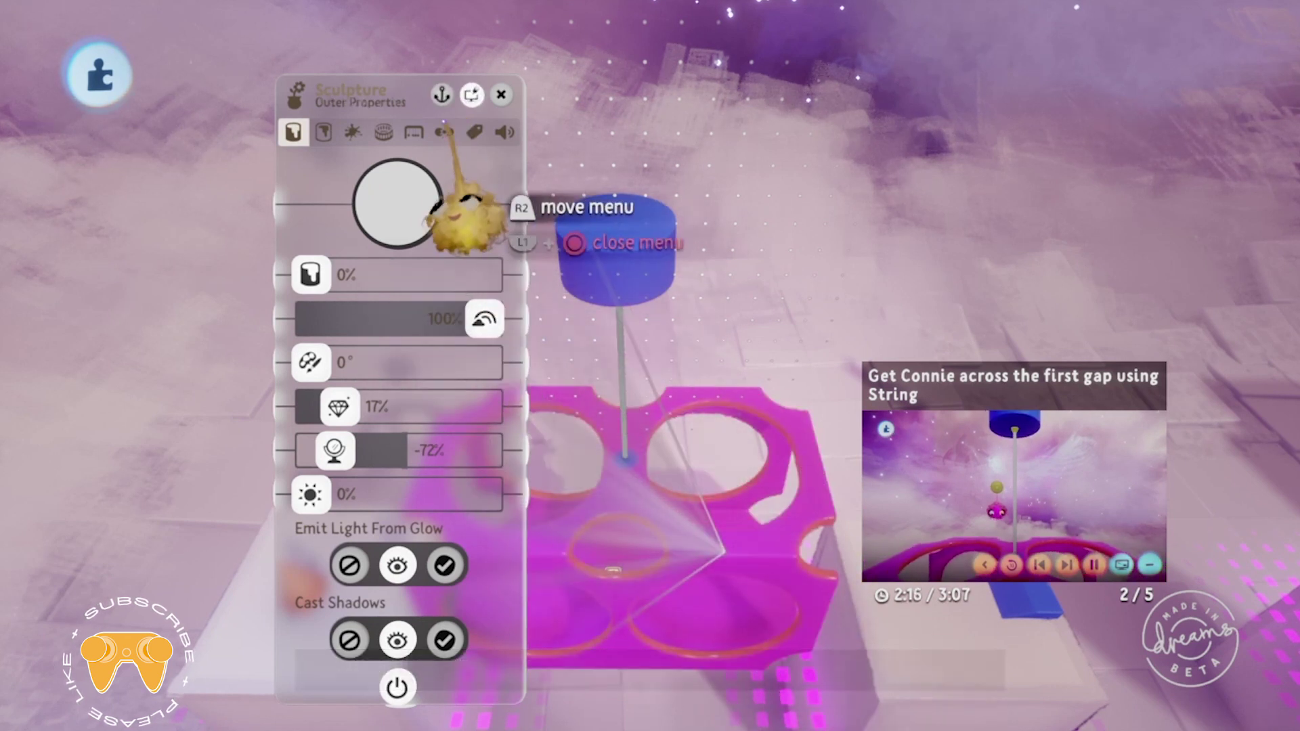
left_click(414, 132)
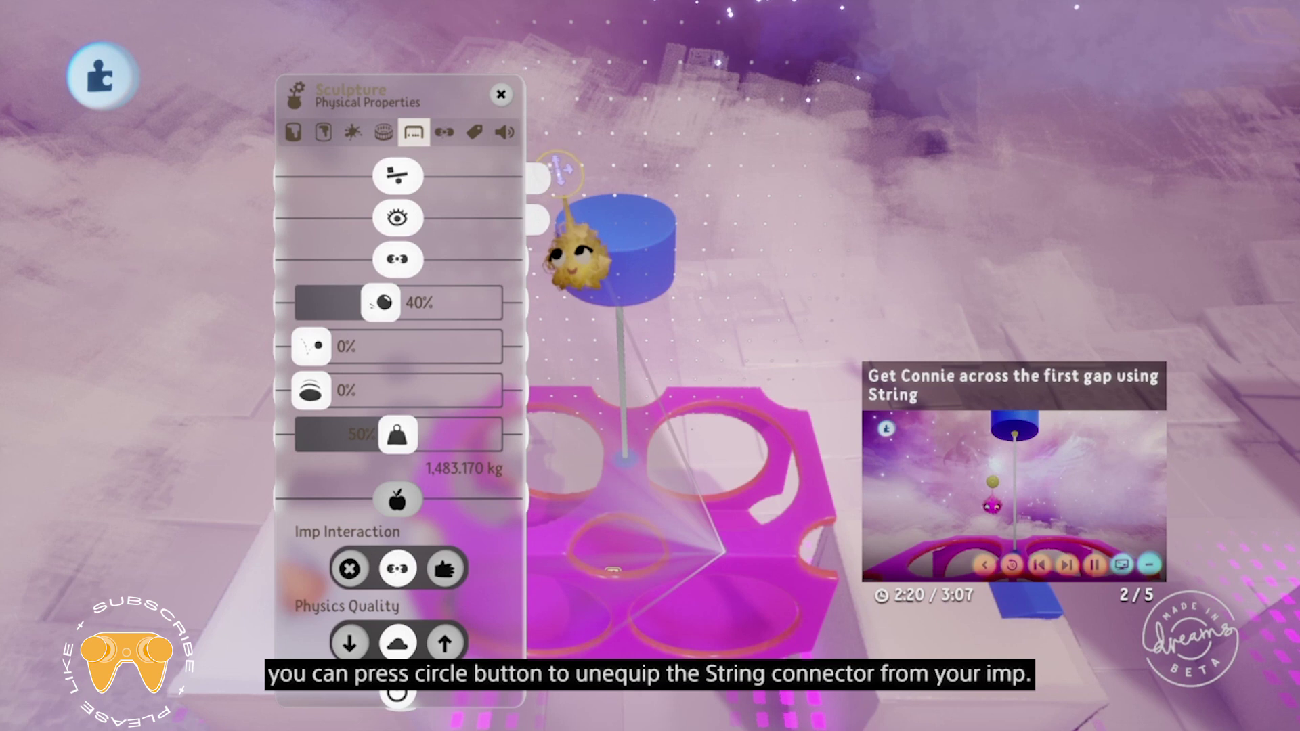
key("Escape")
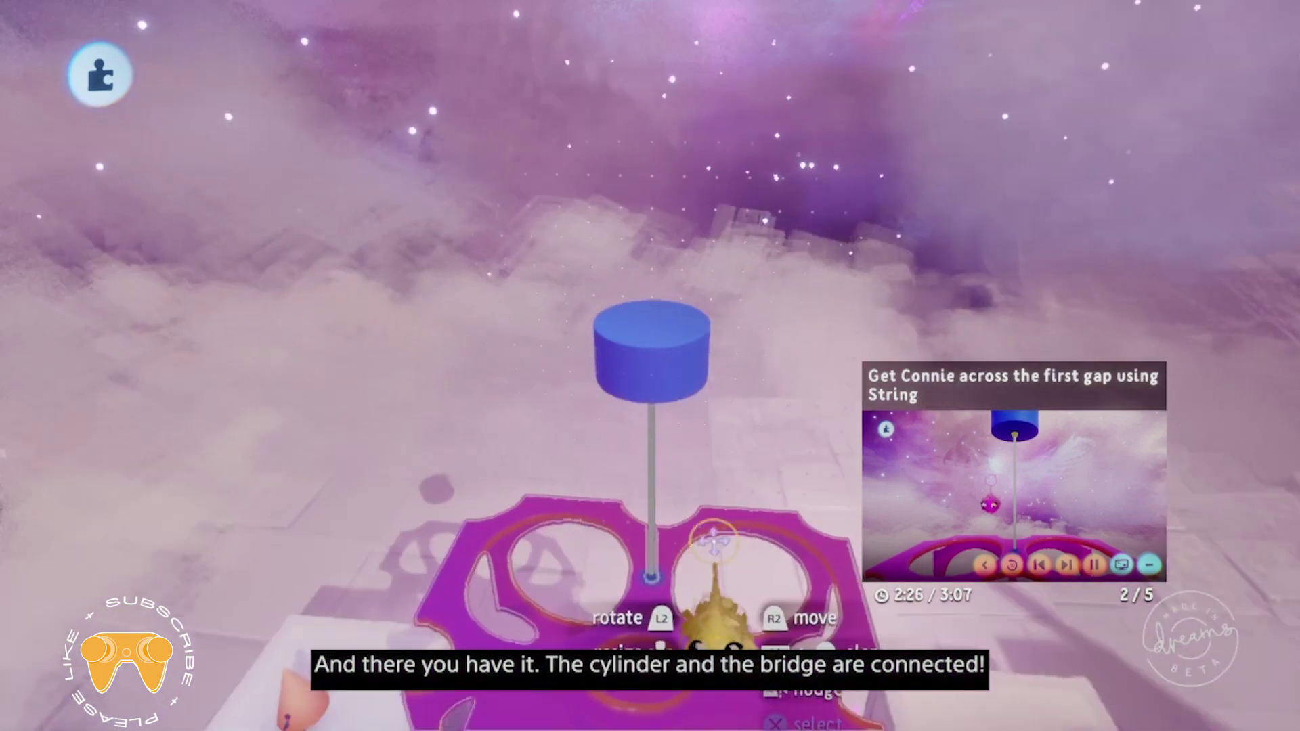
- Review the step information for connecting objects with Pistons, and return to the scene at the second gap
middle_click_drag(714, 542, 686, 499)
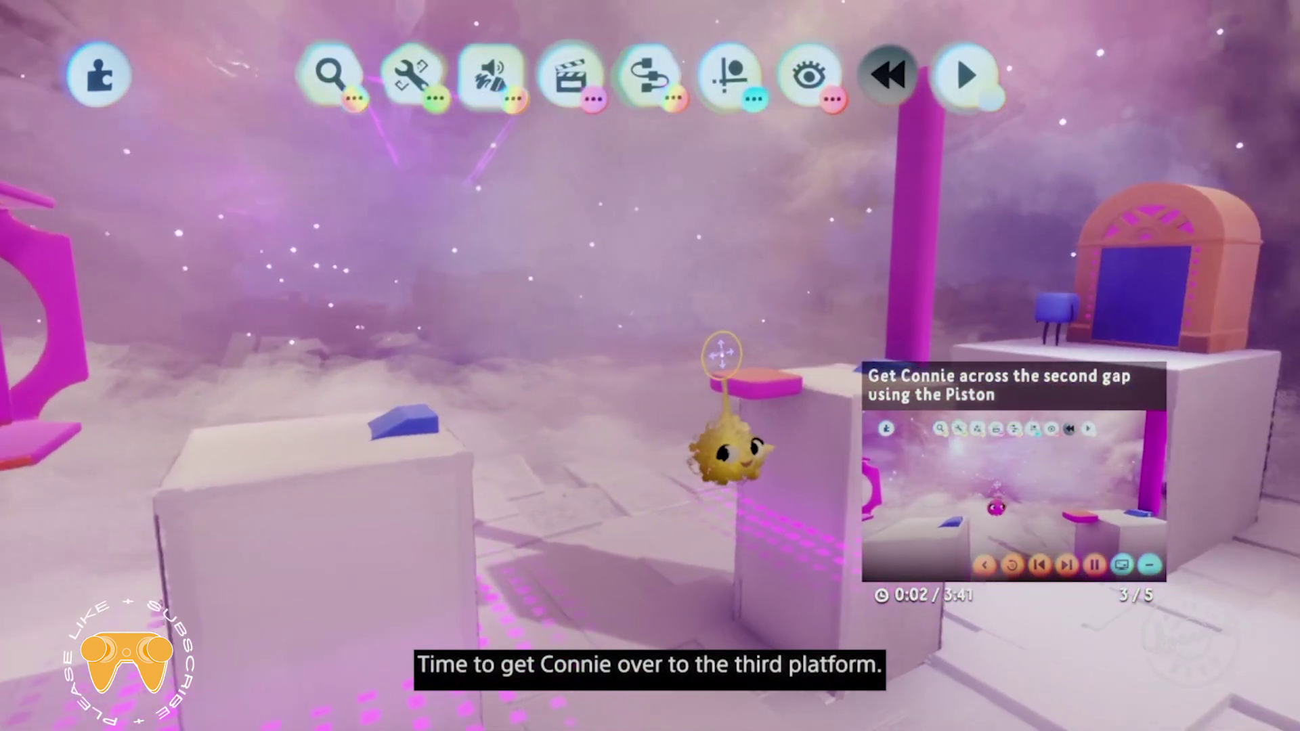
mouse_move(915, 469)
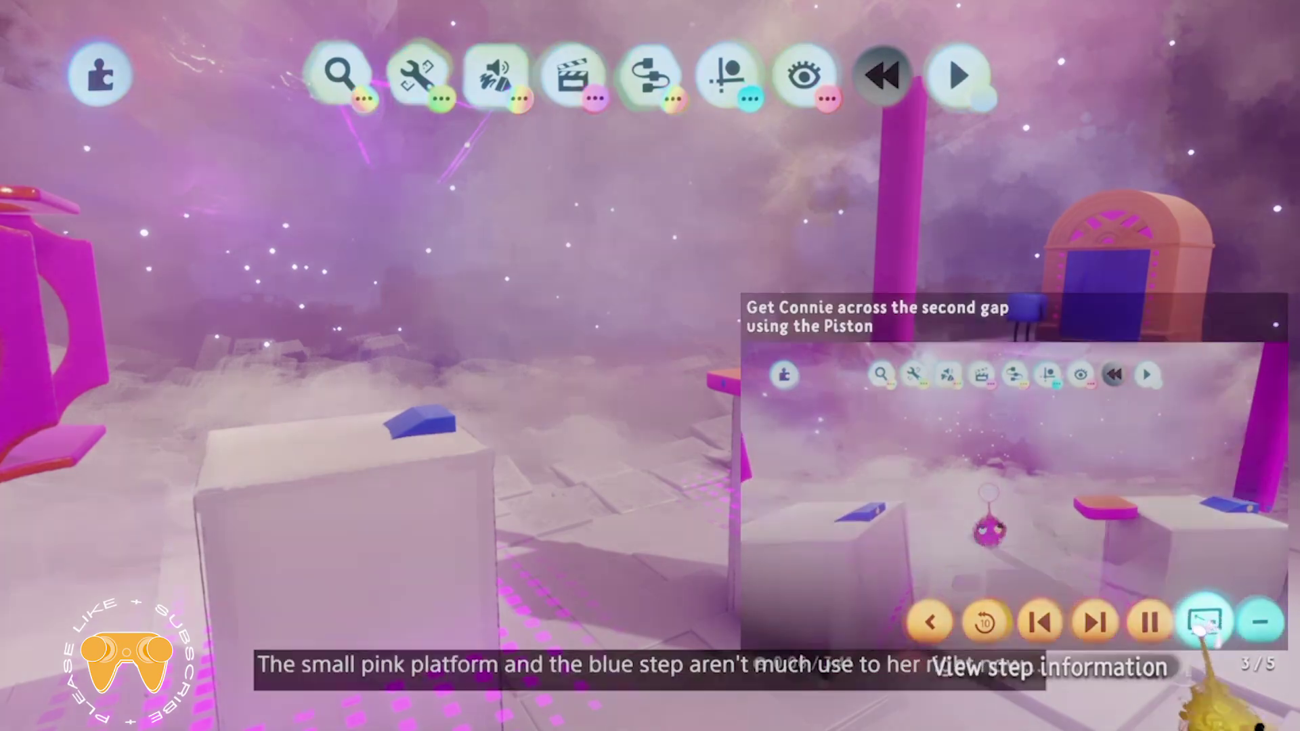
left_click(1196, 617)
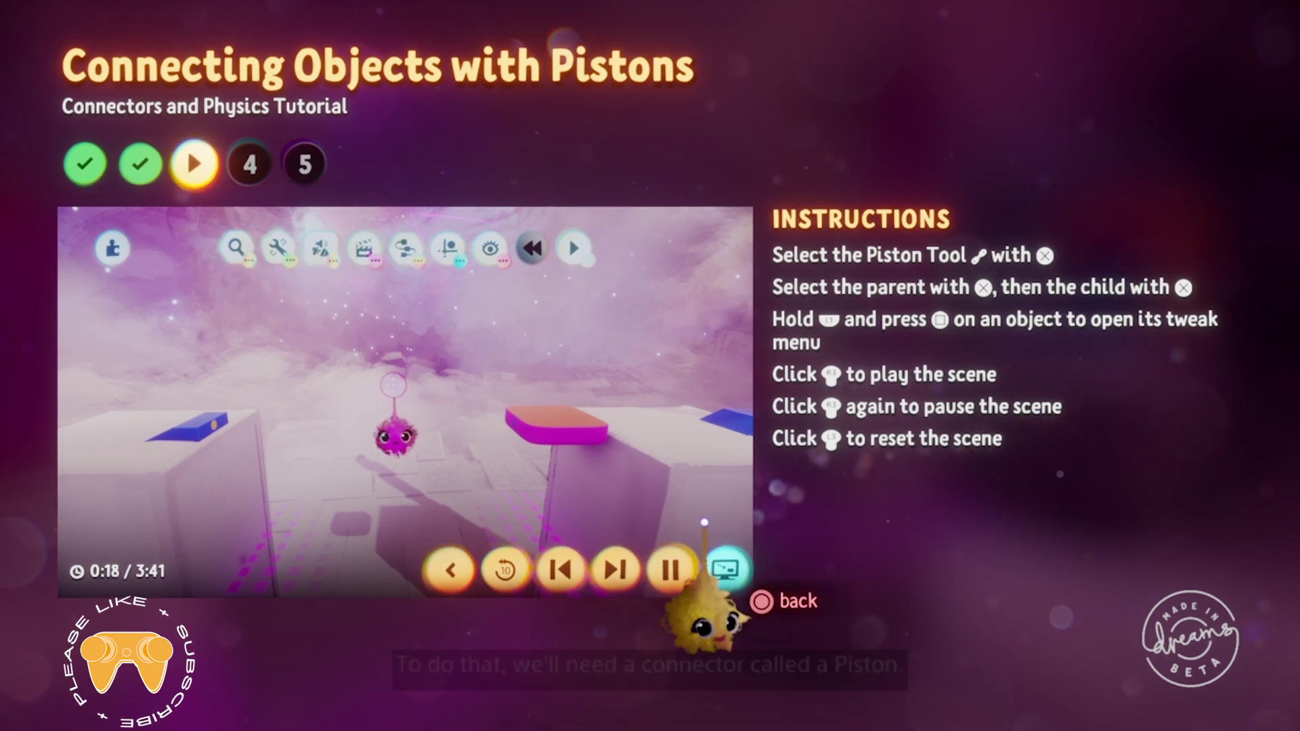
left_click(725, 570)
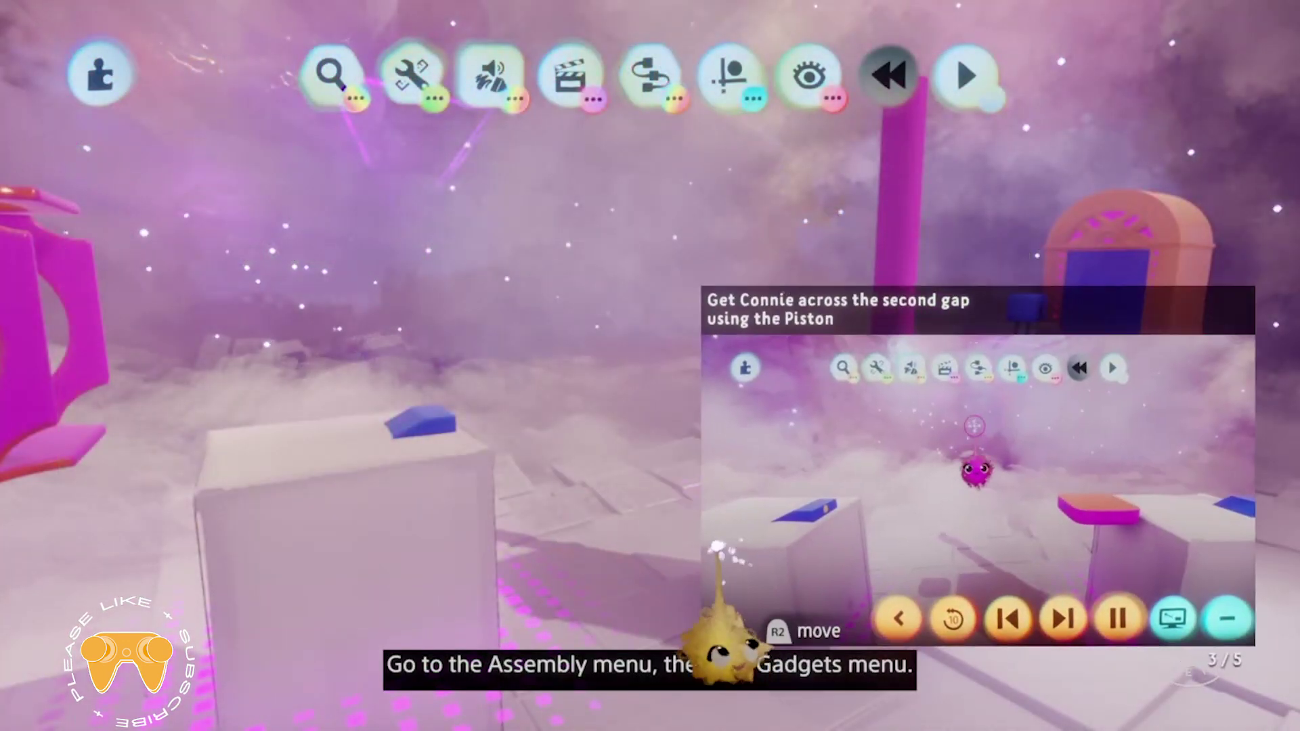
- Connect the blue step to the blue dot on the small pink platform across the gap with a Piston connector
left_click_drag(665, 494, 697, 390)
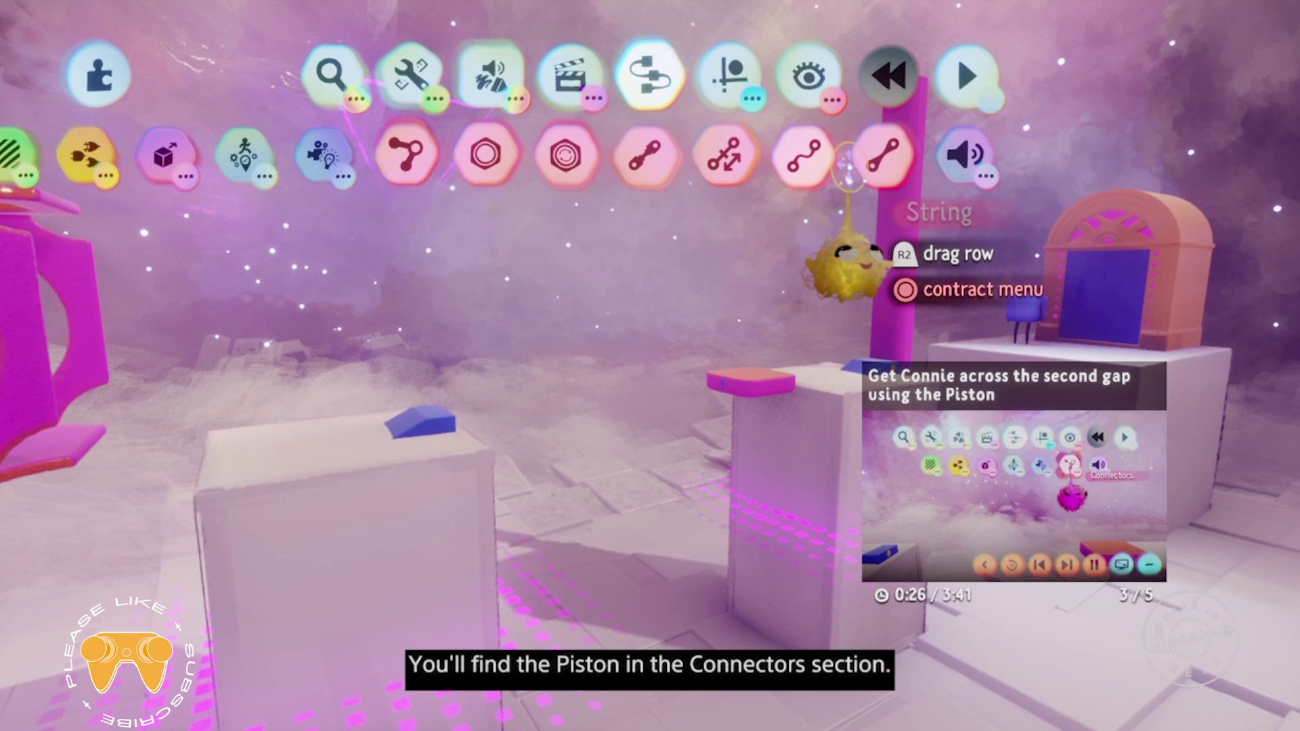
left_click(645, 164)
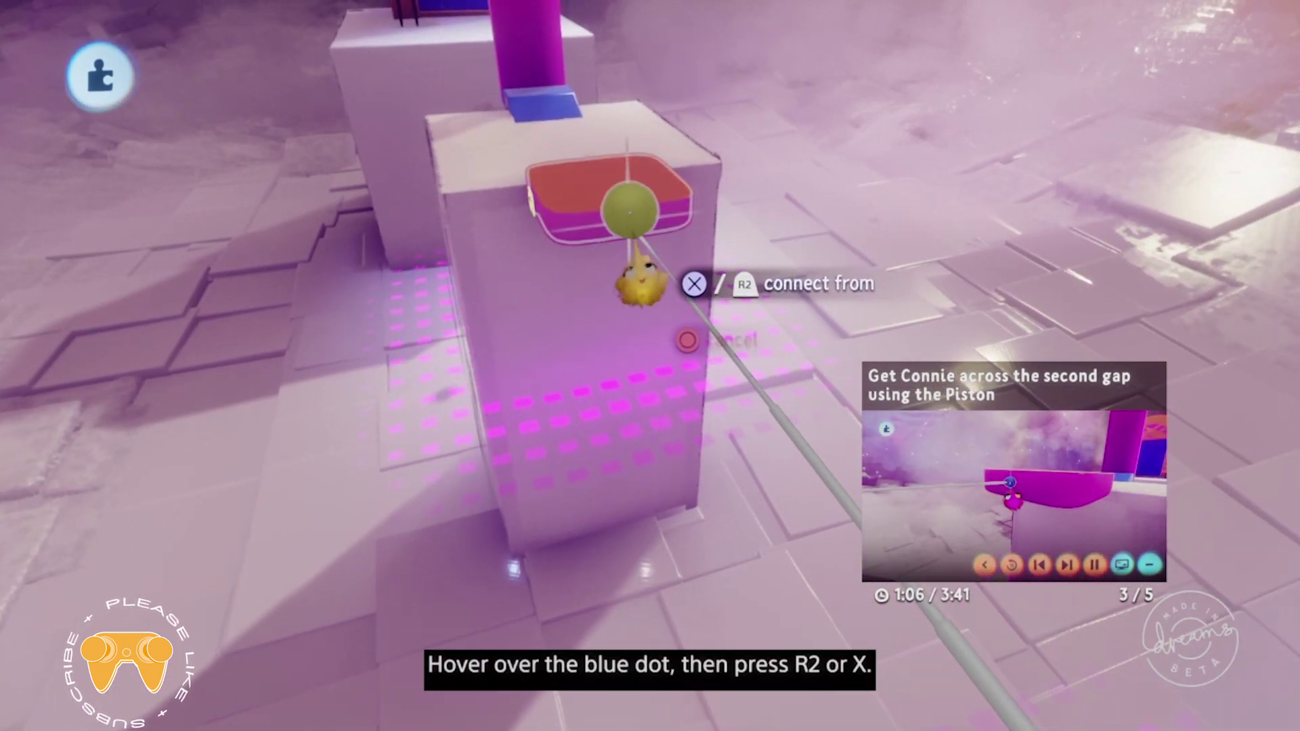
left_click(638, 223)
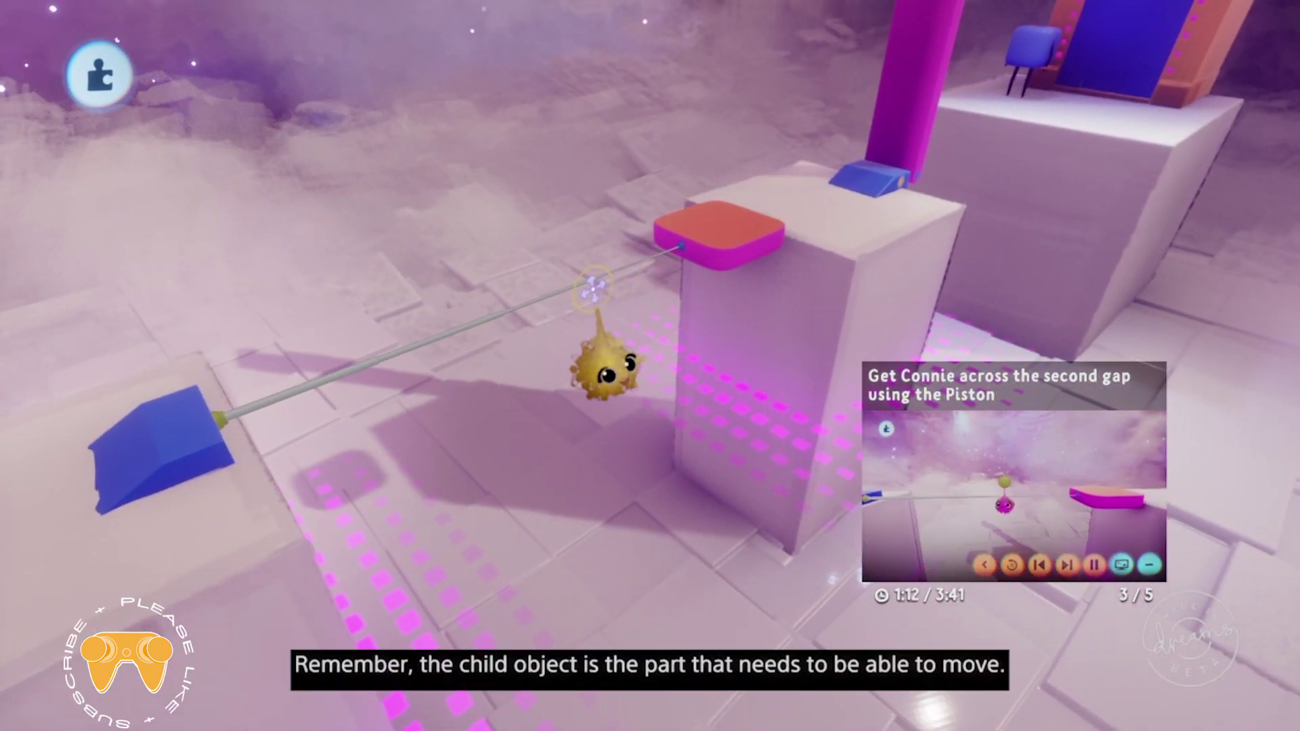
- Open the tweak menu of the connector spanning the second gap, switch it to the second connector type, and close the menu
left_click(606, 359)
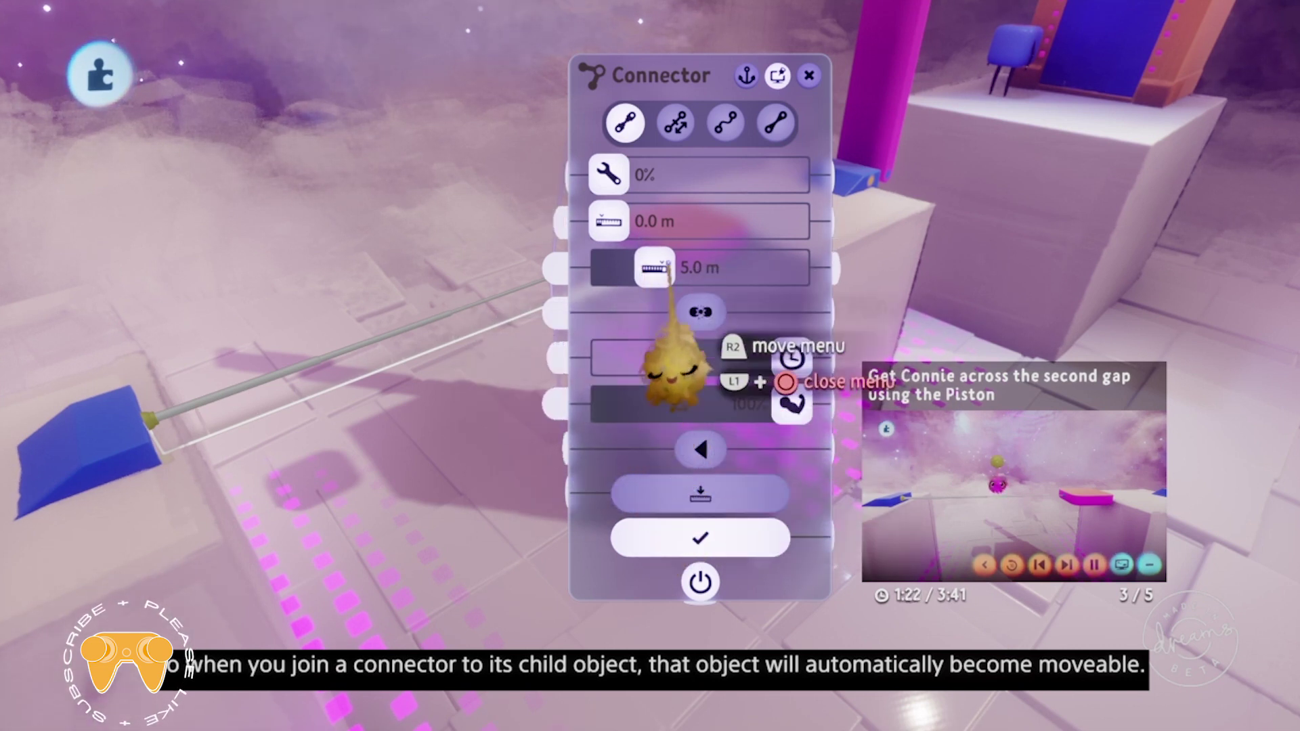
left_click(675, 123)
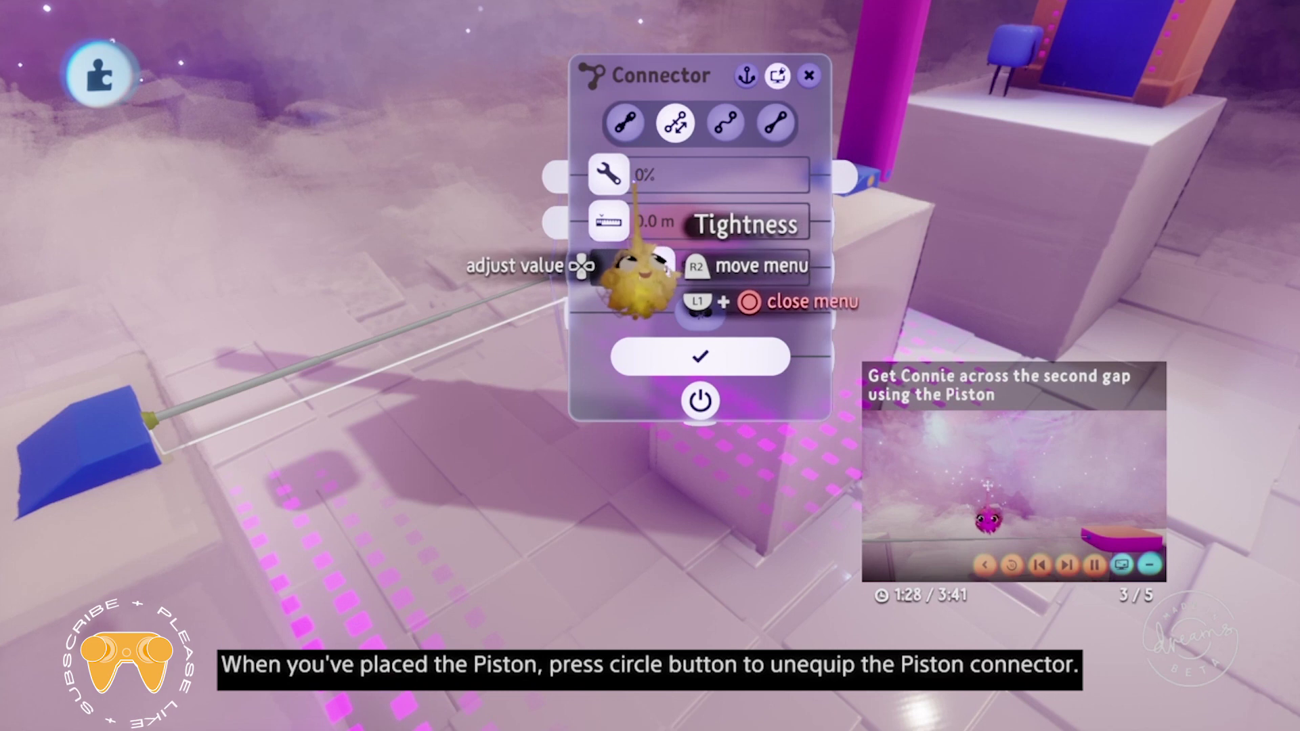
key("Escape")
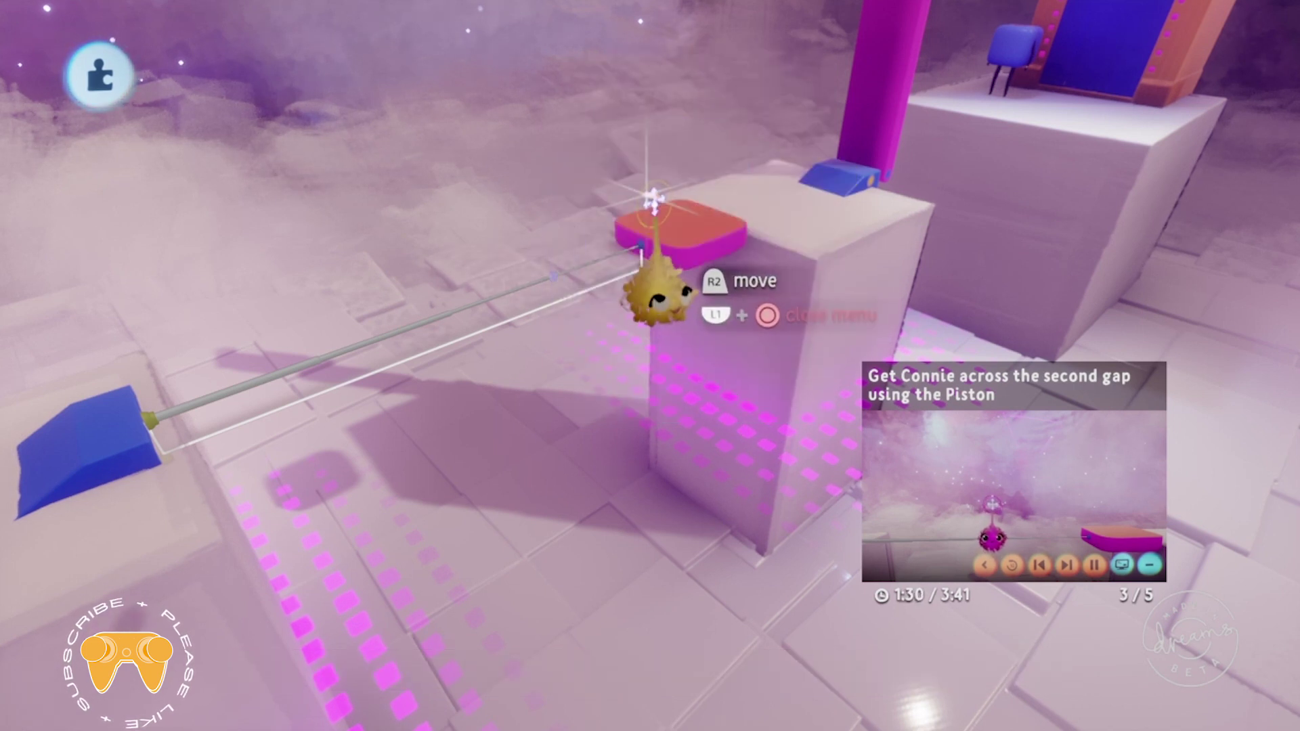